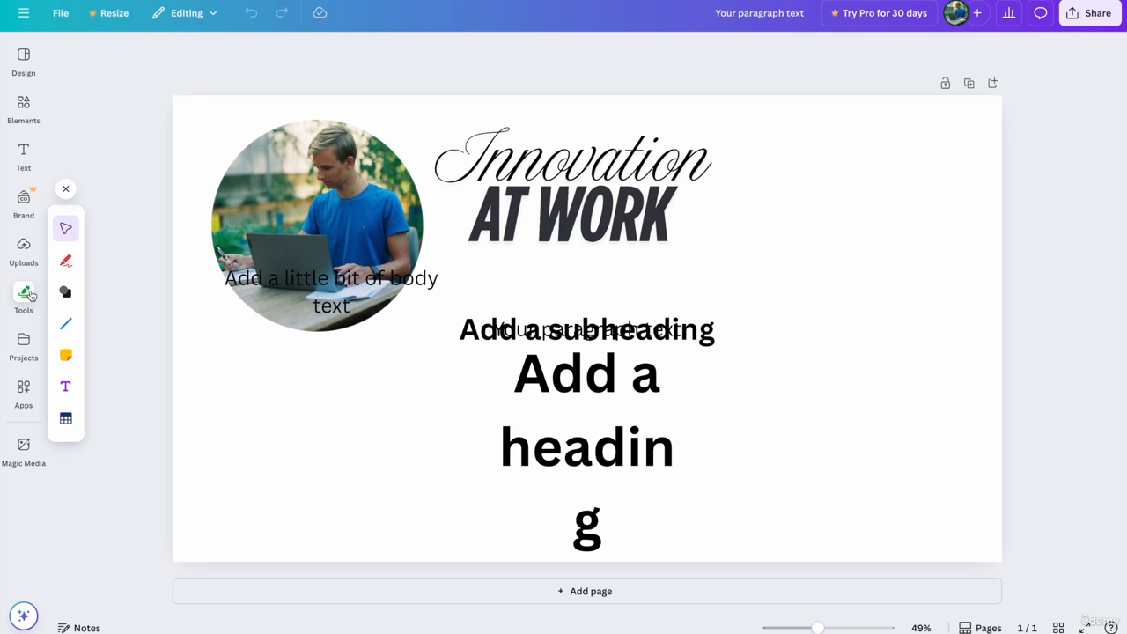
- Delete the circular photo and both lines of the "Innovation AT WORK" text from the page
click(302, 216)
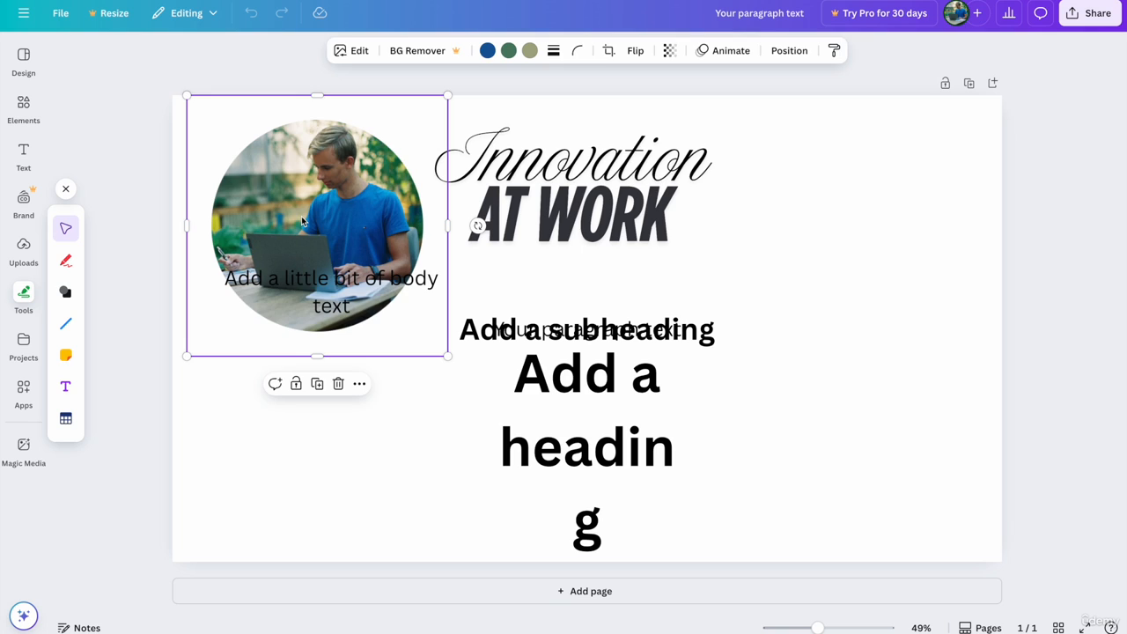
key(Delete)
click(531, 214)
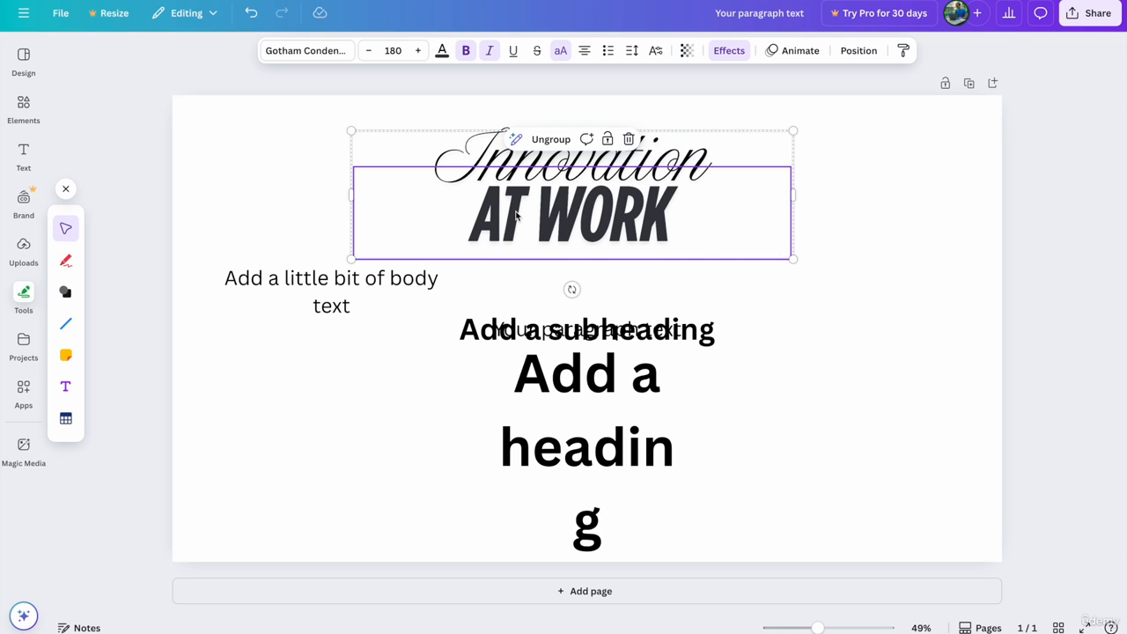
click(631, 142)
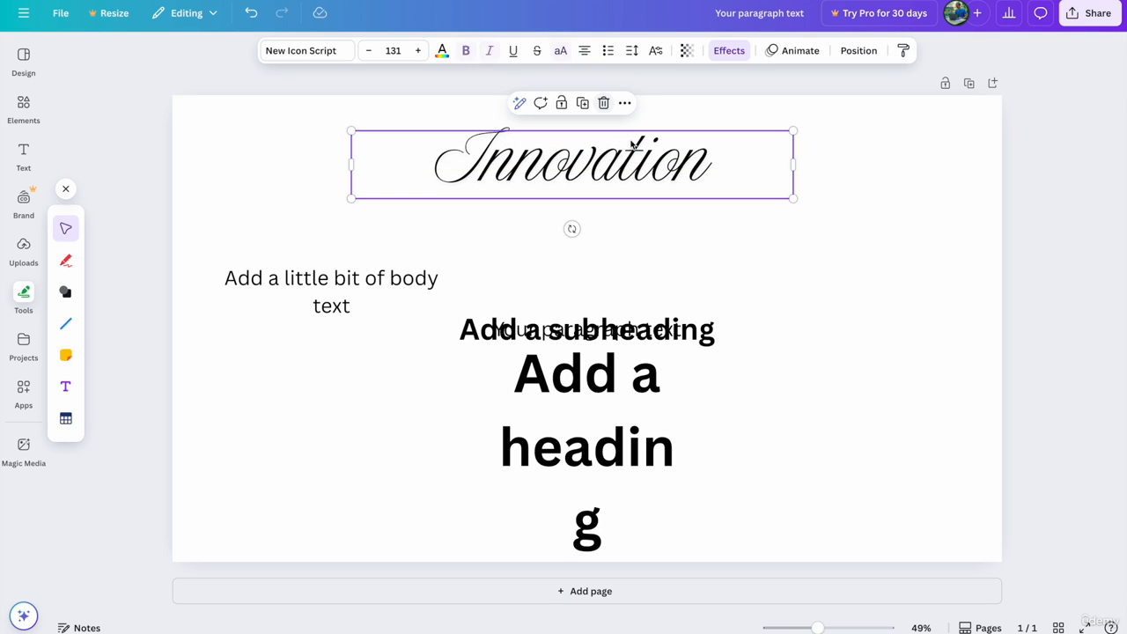
click(531, 165)
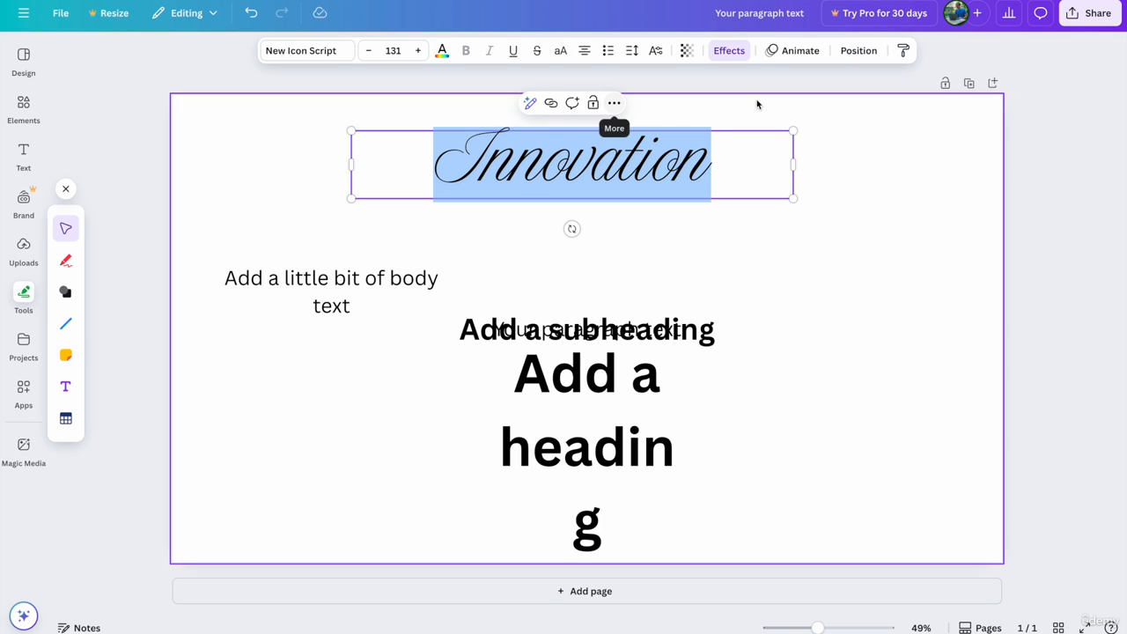
click(629, 158)
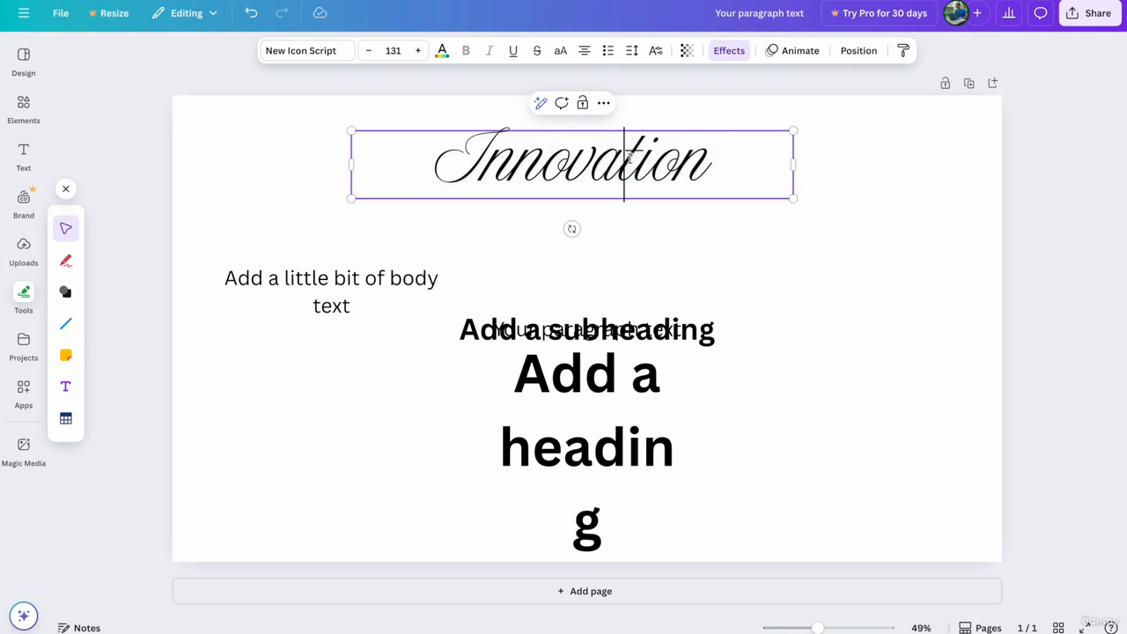
click(654, 249)
click(626, 181)
click(603, 103)
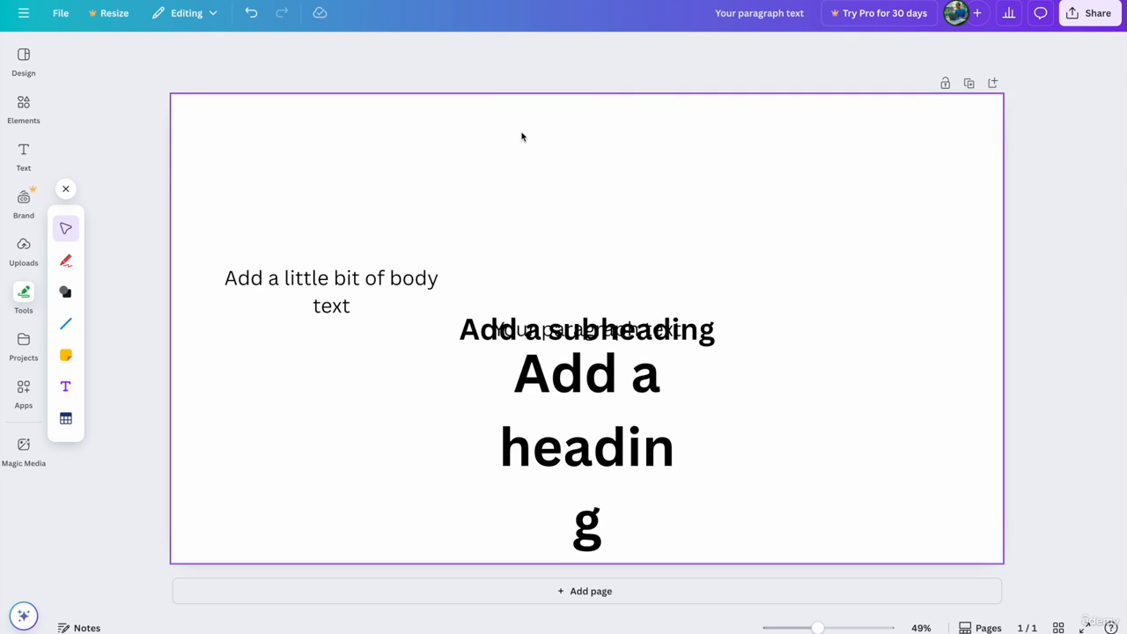
- Delete the remaining body, subheading, paragraph and heading text boxes so the page is blank
click(321, 275)
click(342, 238)
click(363, 237)
click(347, 295)
click(362, 237)
click(587, 331)
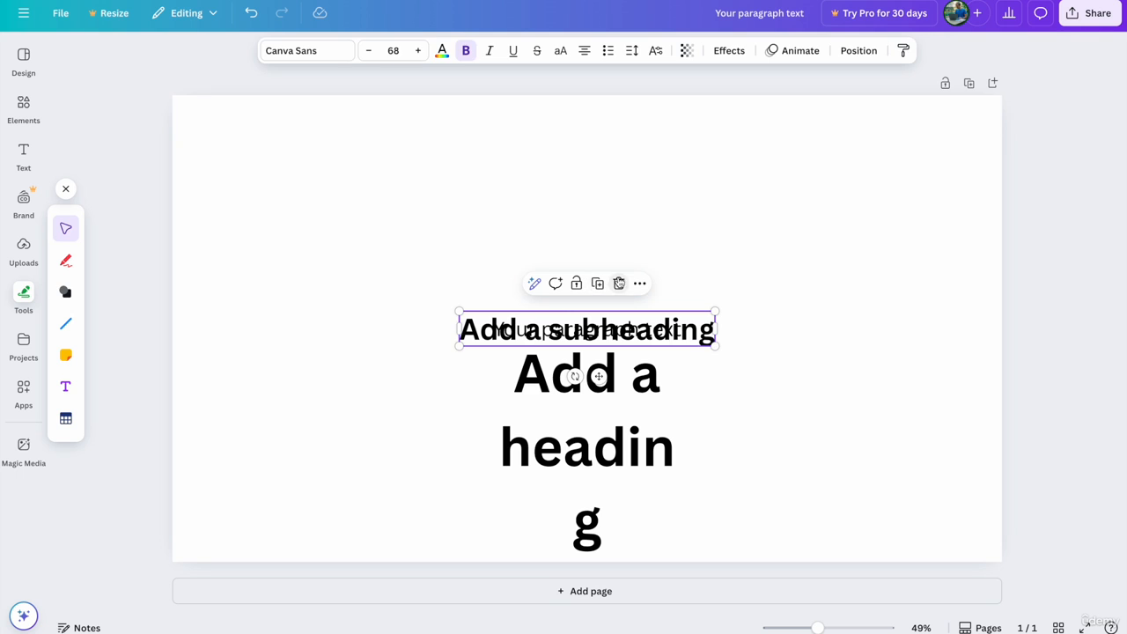
click(619, 284)
click(592, 321)
click(619, 289)
click(580, 419)
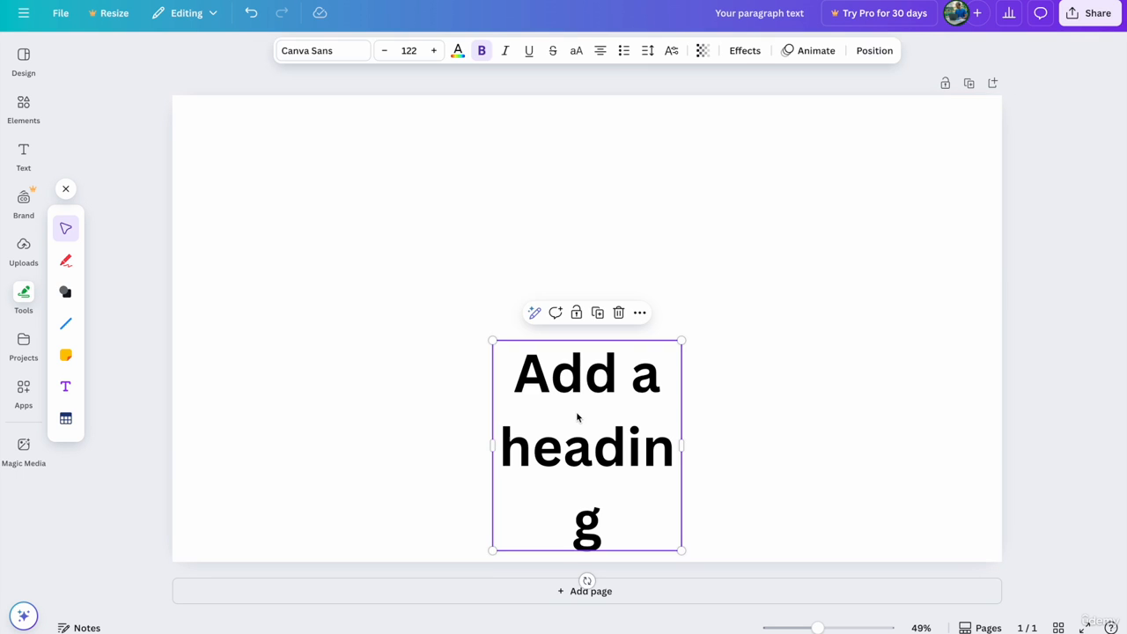
click(619, 312)
click(146, 109)
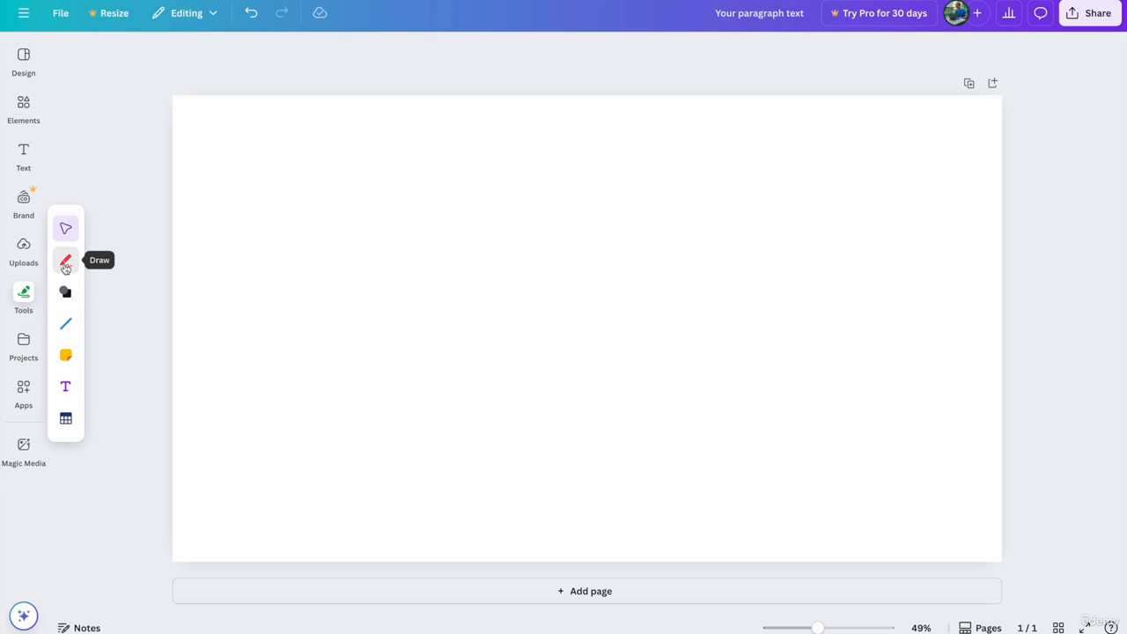
- Choose the blue pen for freehand drawing and set its weight to 72
click(66, 265)
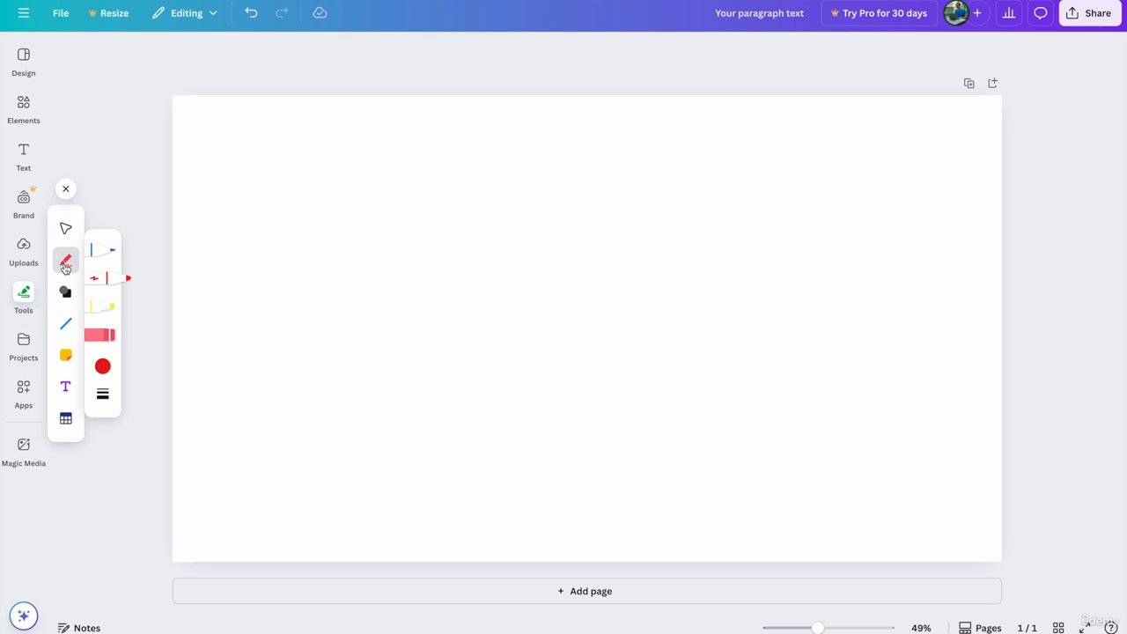
click(110, 249)
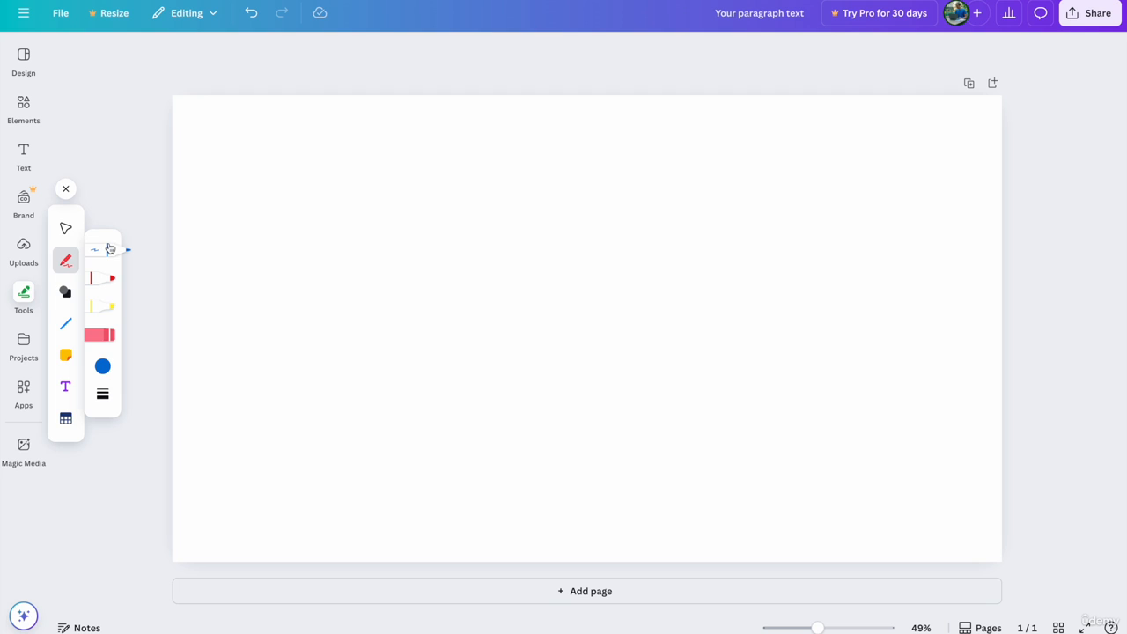
click(97, 310)
click(111, 335)
click(103, 396)
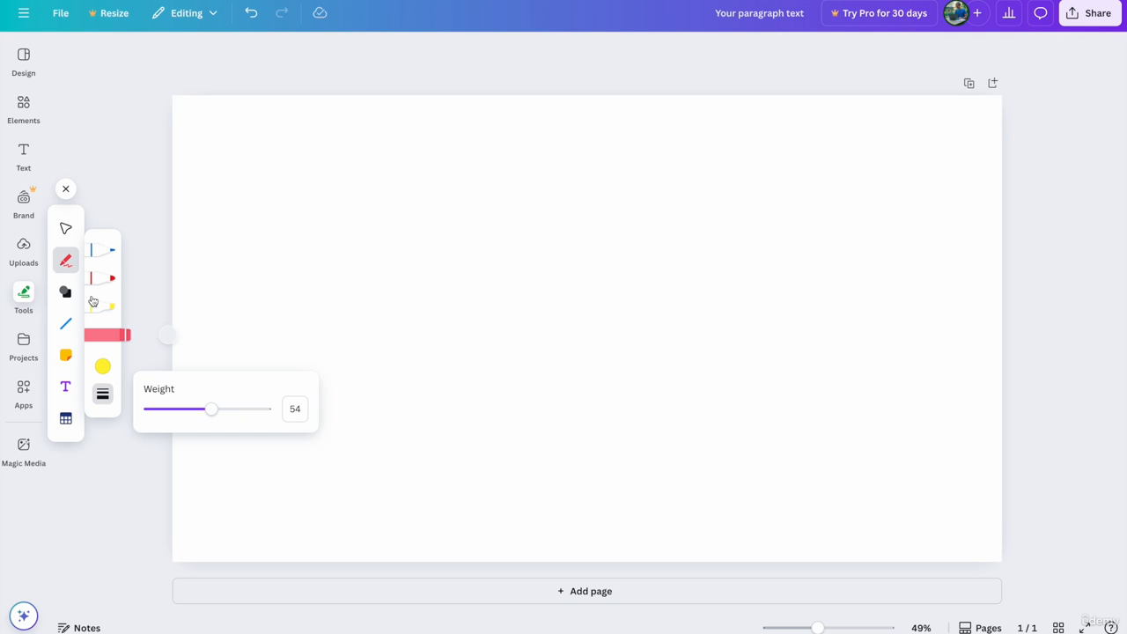
click(101, 254)
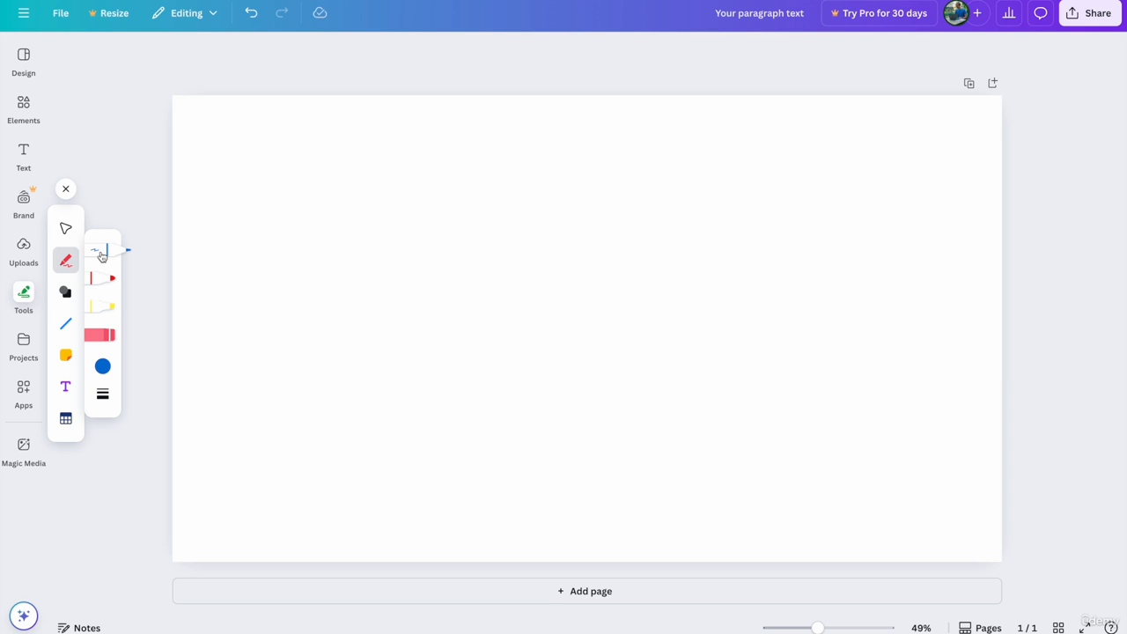
click(104, 401)
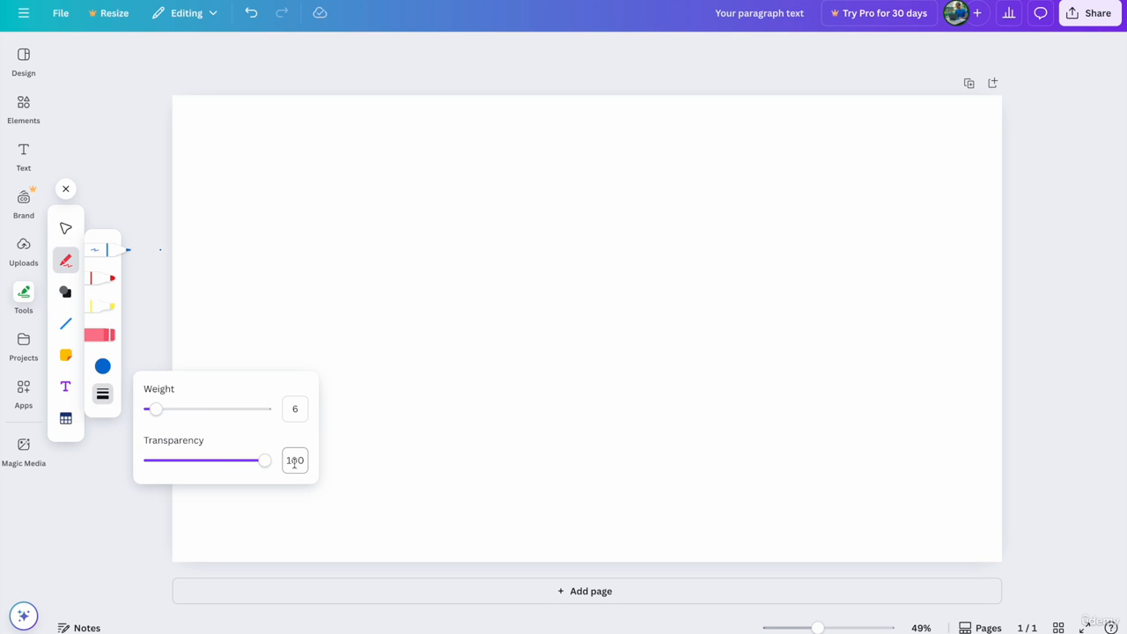
drag(157, 410, 234, 416)
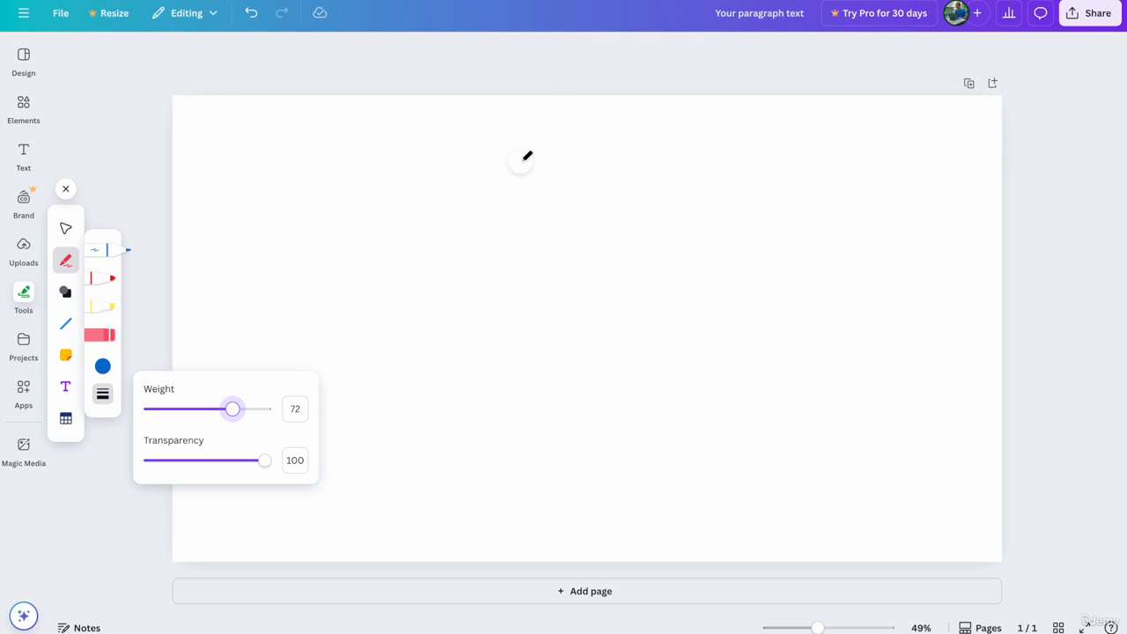
- Draw a thick blue smiley in the upper middle of the page with two vertical eyes and a curved mouth
click(531, 156)
drag(531, 156, 528, 231)
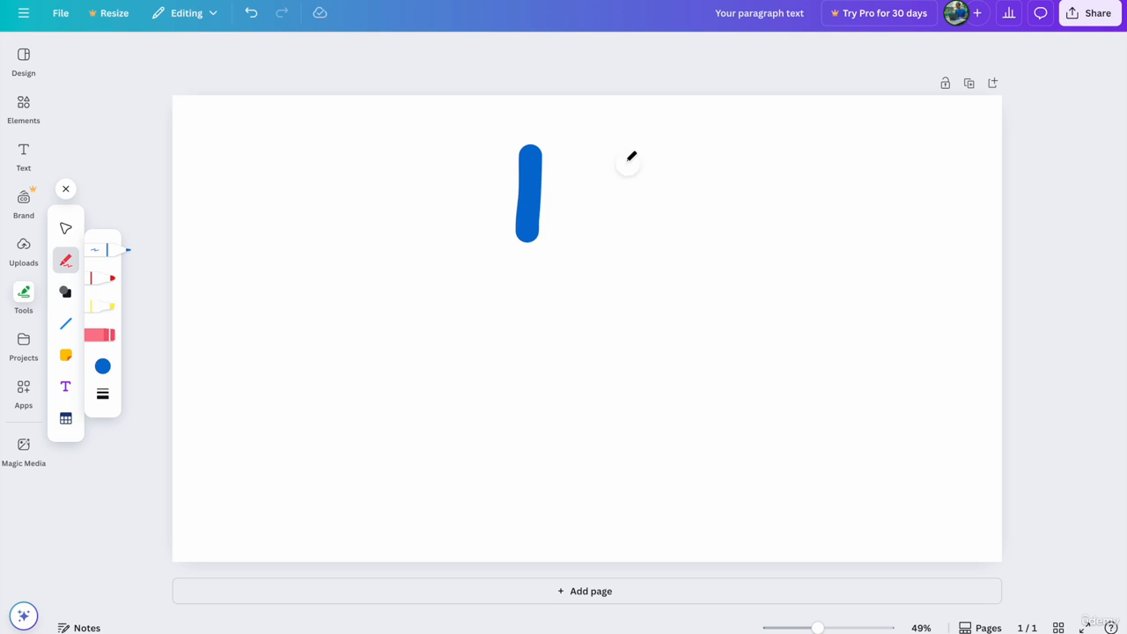
drag(617, 154, 617, 238)
mouse_move(445, 248)
mouse_down()
mouse_move(533, 335)
mouse_move(613, 335)
mouse_move(692, 267)
mouse_up()
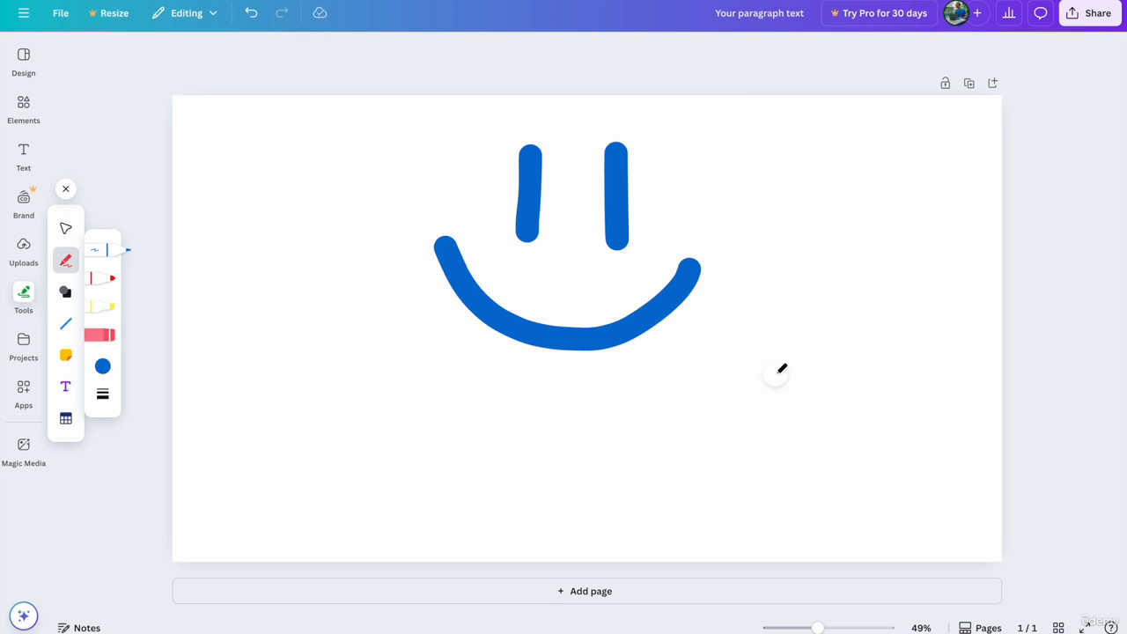
- Draw a thin smiley with the red marker beside the blue one, using two vertical eyes and a curved mouth
click(97, 278)
drag(267, 193, 266, 310)
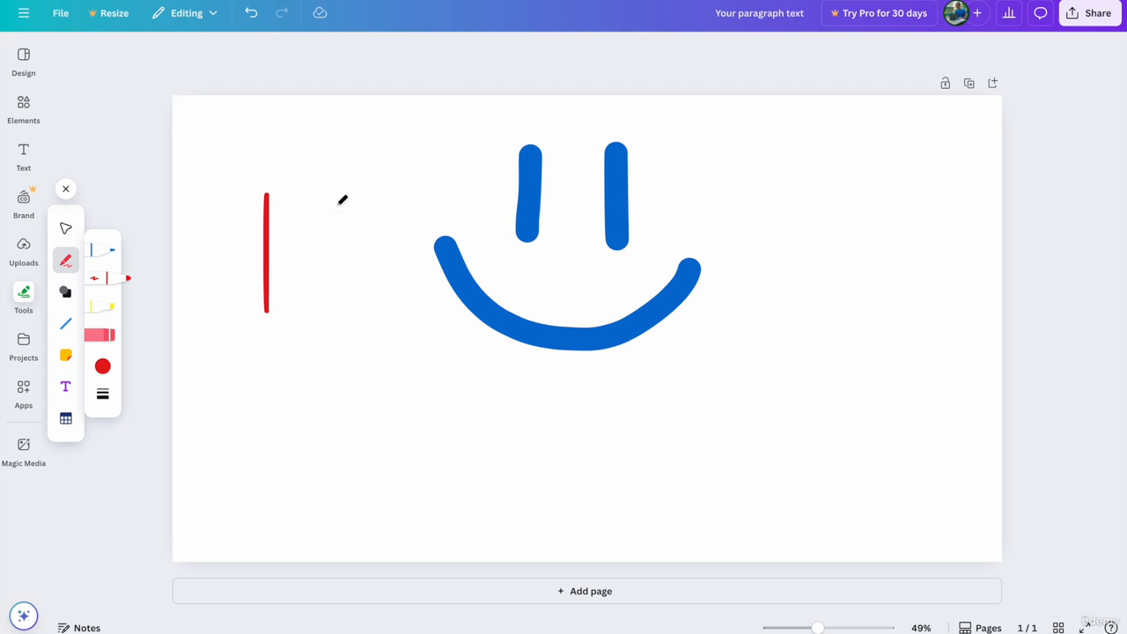
drag(331, 197, 331, 337)
mouse_move(210, 310)
mouse_down()
mouse_move(255, 423)
mouse_move(384, 393)
mouse_move(377, 344)
mouse_up()
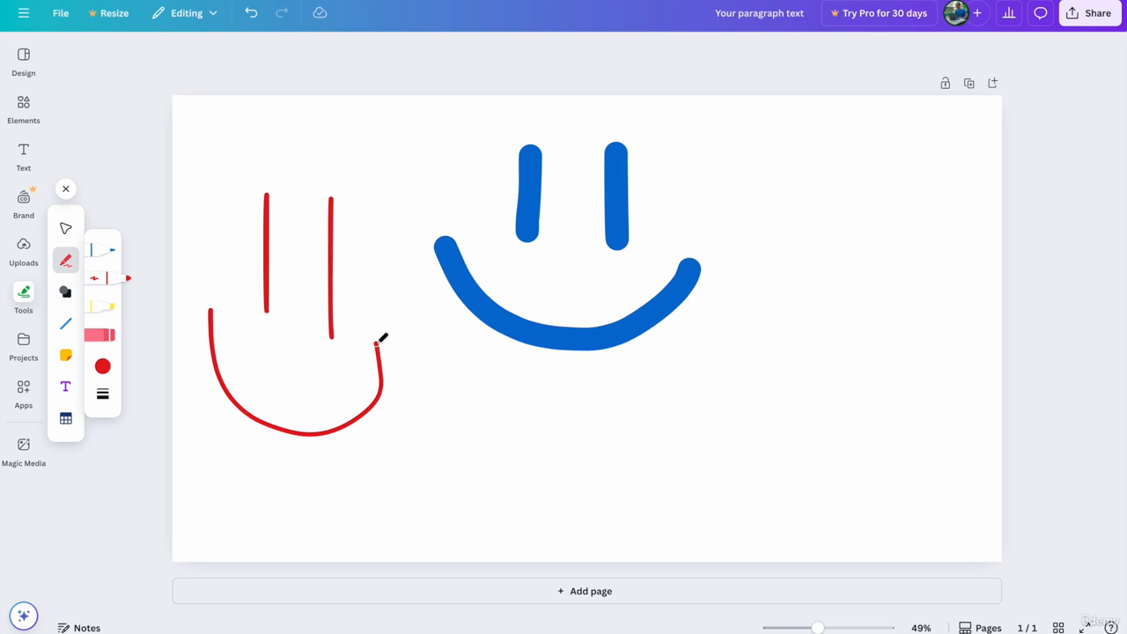
- Draw three horizontal yellow highlighter strokes, one below another, on the empty side of the blue smiley
click(99, 306)
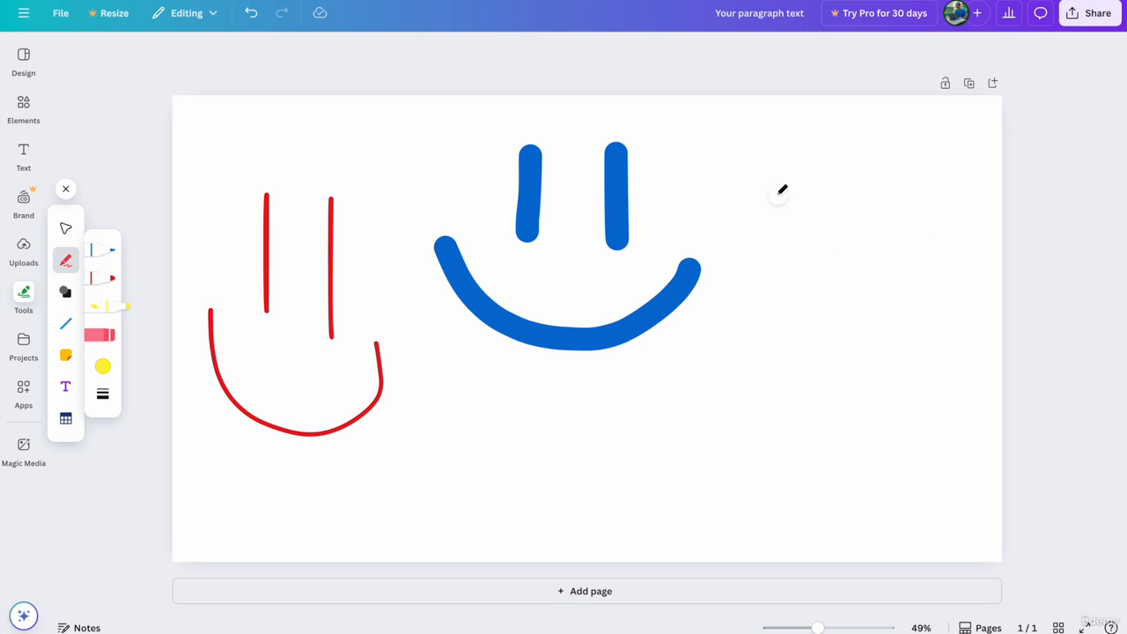
drag(771, 195, 923, 195)
drag(773, 235, 947, 235)
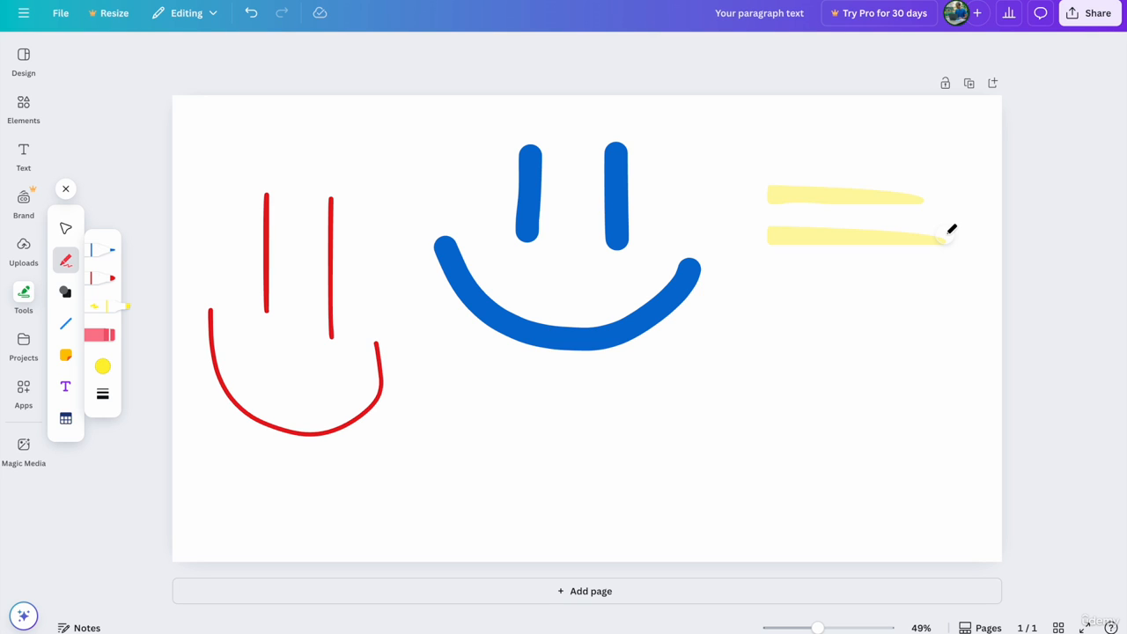
drag(774, 290, 976, 292)
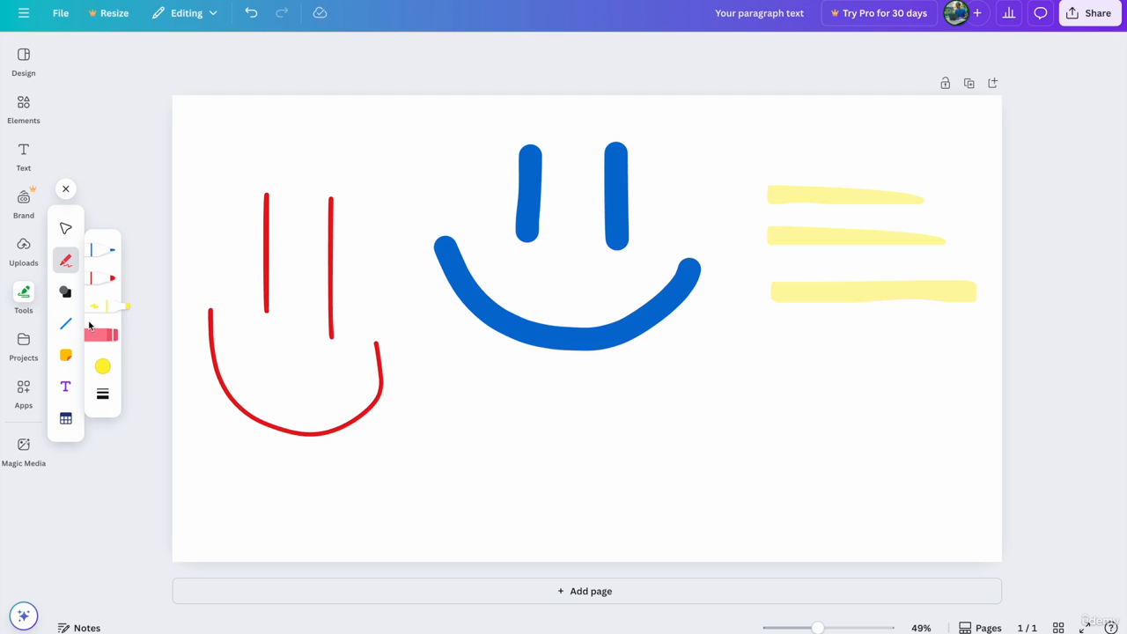
- Set the highlighter's transparency to 58 and its weight to 38
click(102, 394)
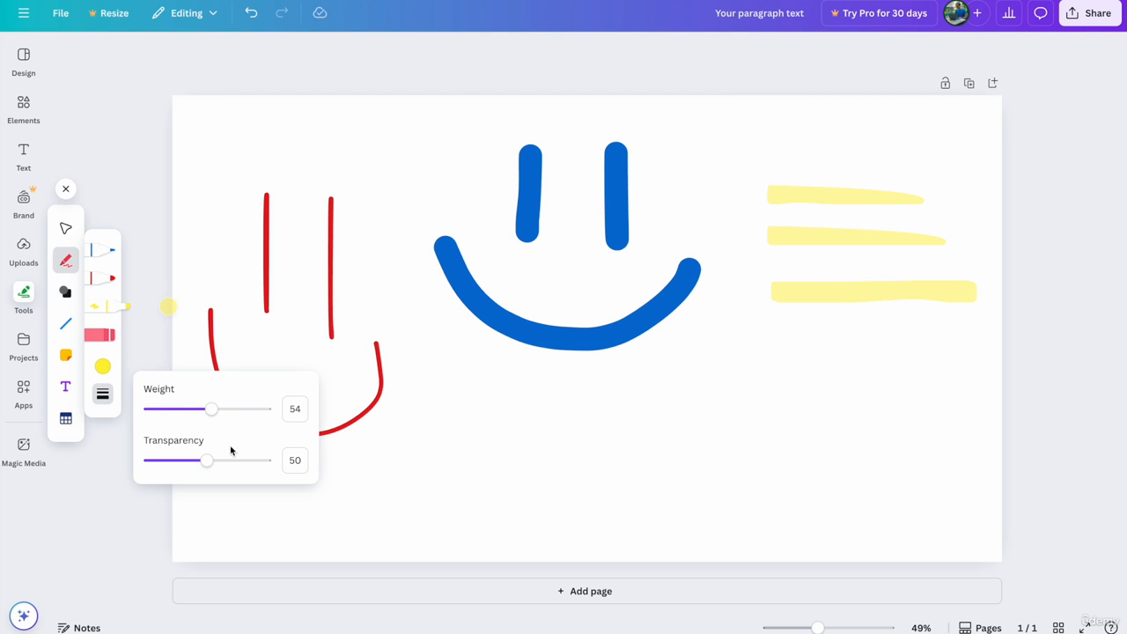
mouse_move(209, 460)
mouse_down()
mouse_move(182, 460)
mouse_move(229, 464)
mouse_move(217, 464)
mouse_up()
drag(213, 410, 193, 409)
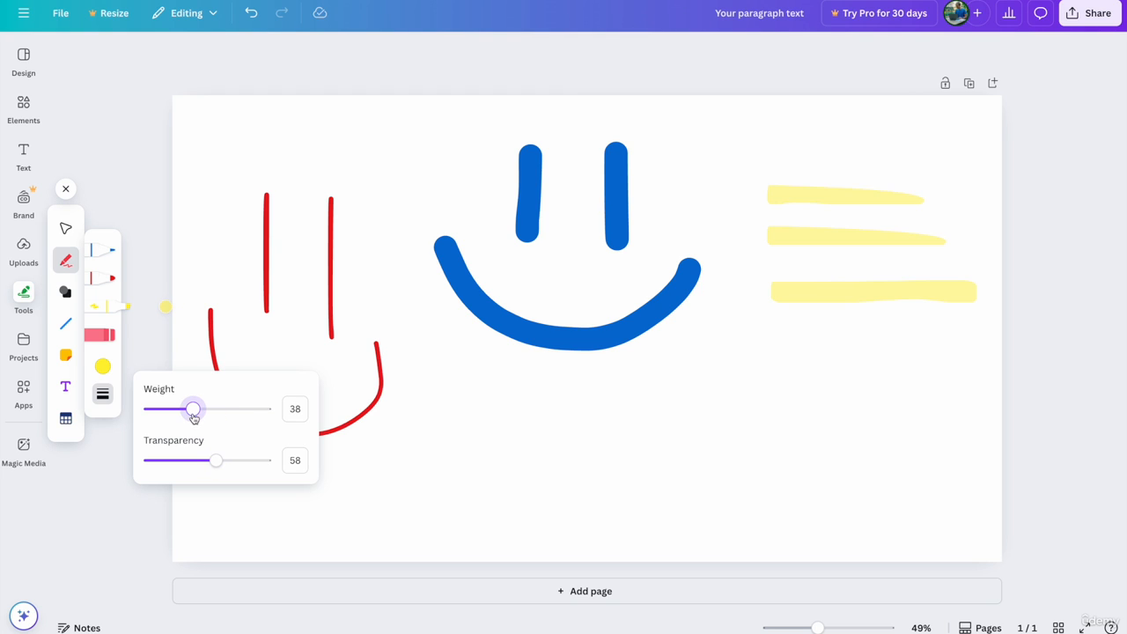
click(102, 368)
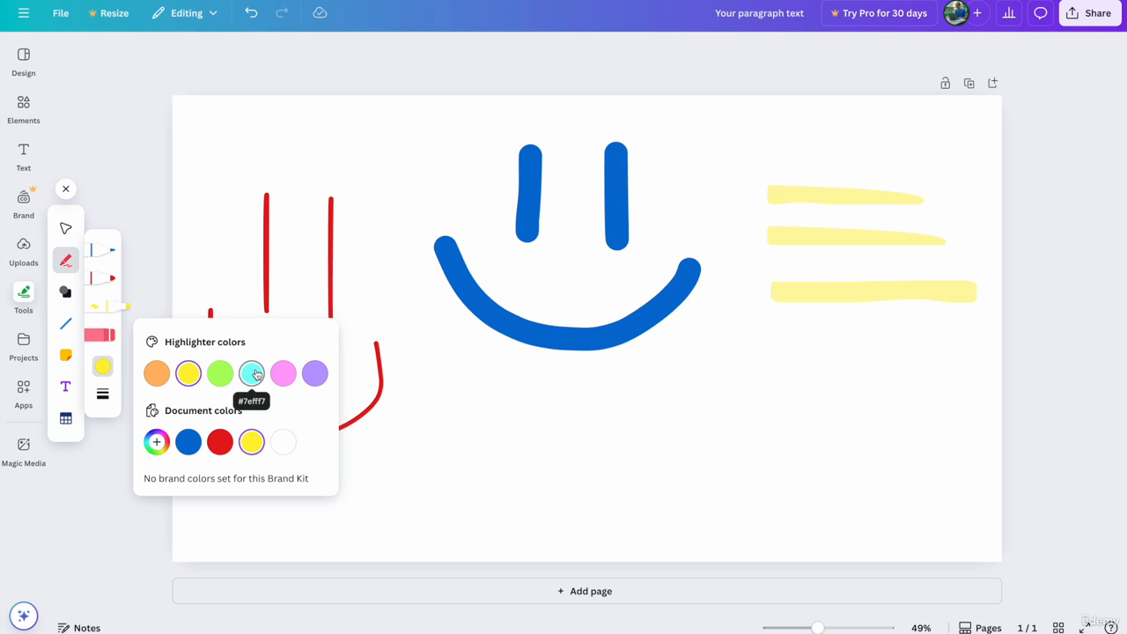
- Add a blue square shape and place it below the yellow highlighter strokes
click(65, 291)
click(103, 226)
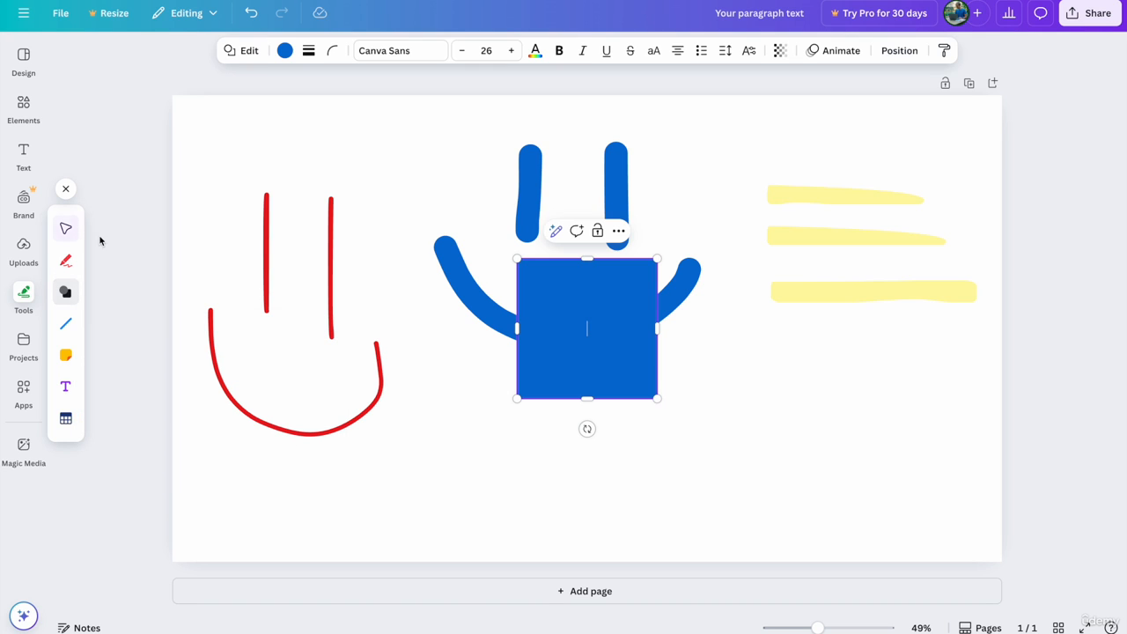
drag(611, 367, 859, 483)
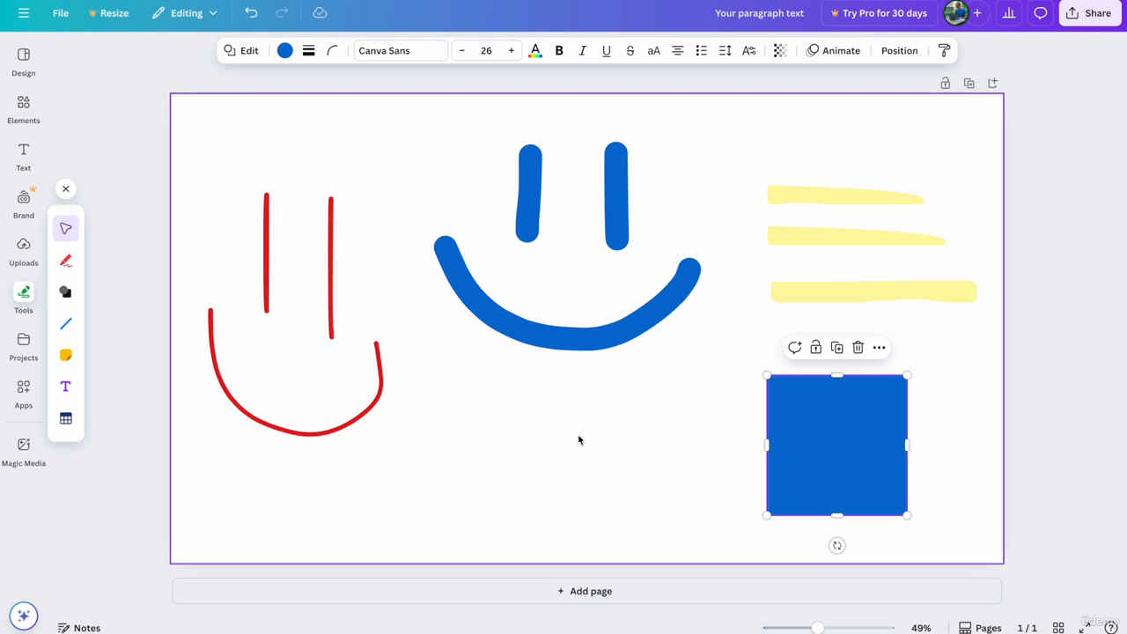
- Add a yellow sticky note and place it above and between the red and blue smileys
click(22, 104)
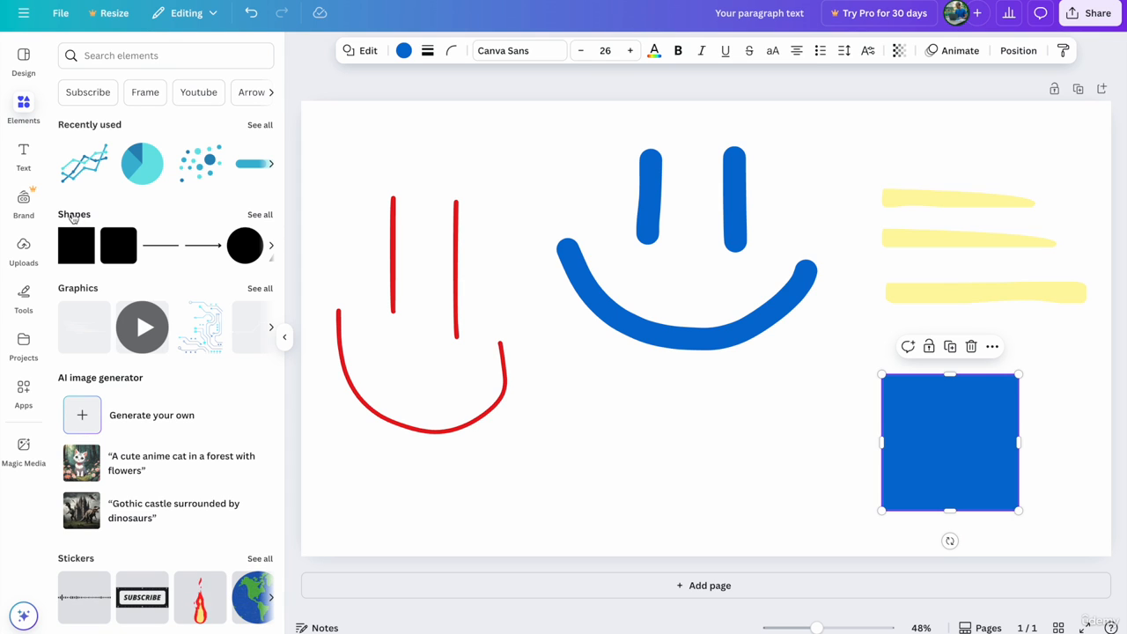
click(23, 293)
click(67, 356)
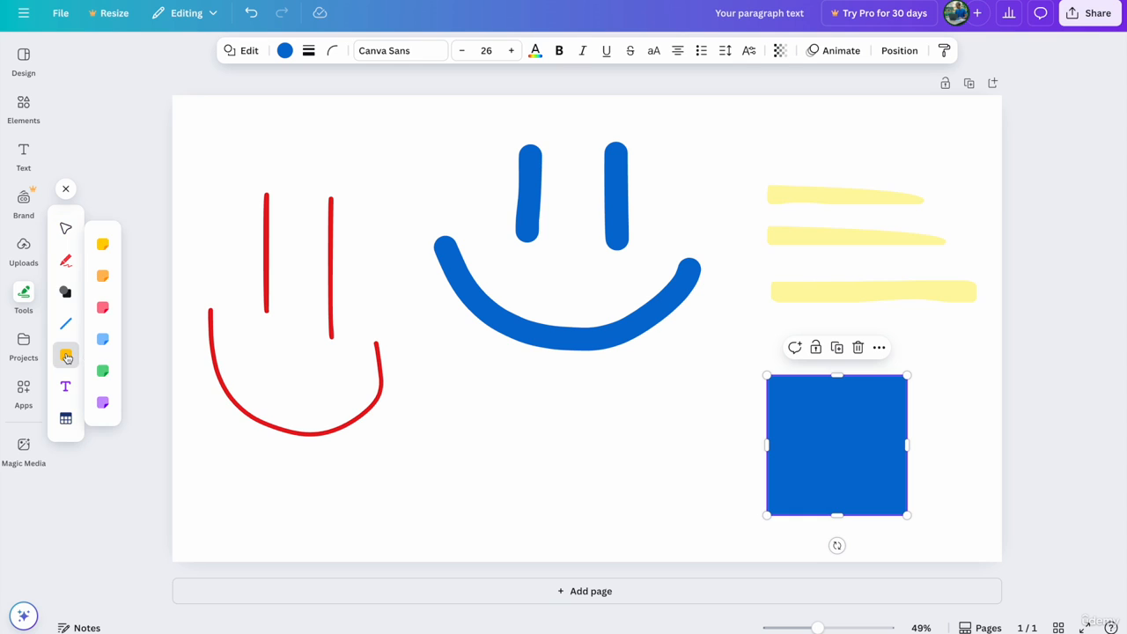
click(103, 244)
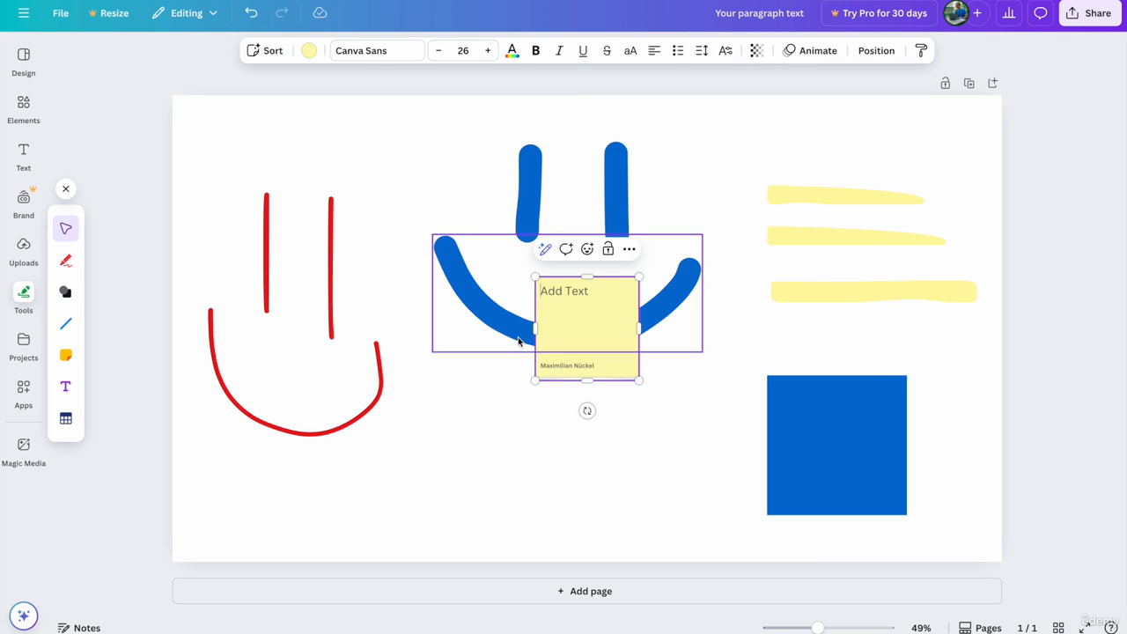
click(484, 465)
mouse_move(581, 355)
mouse_down()
mouse_move(384, 199)
mouse_move(397, 182)
mouse_up()
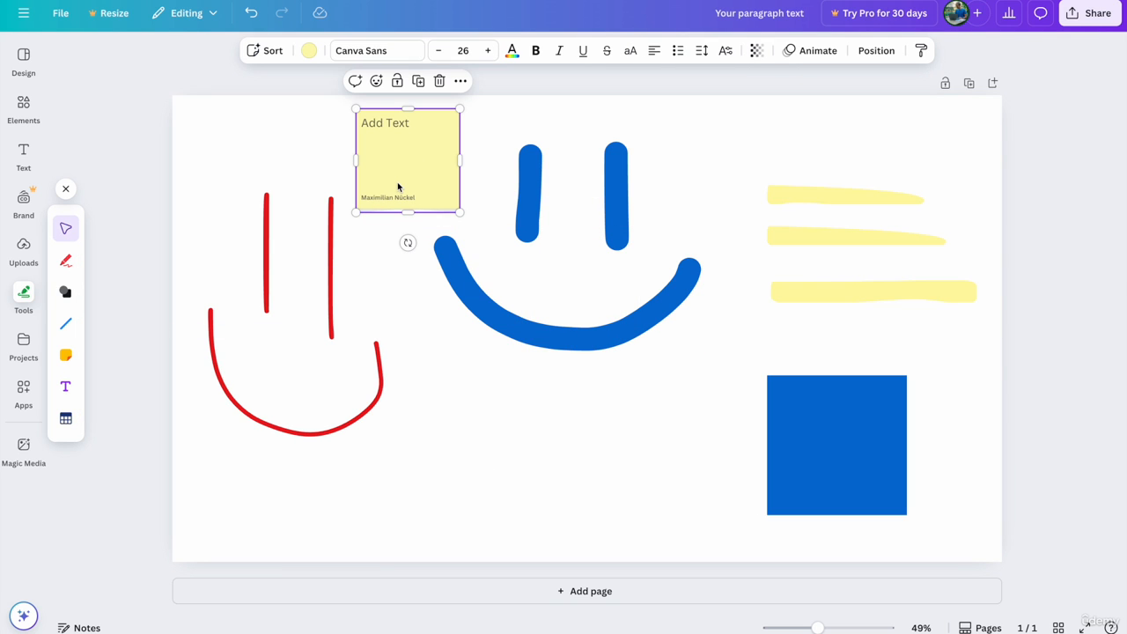
- Write "Hello, this is the Canva Course. I hope you like it. :)" on the sticky note
click(378, 121)
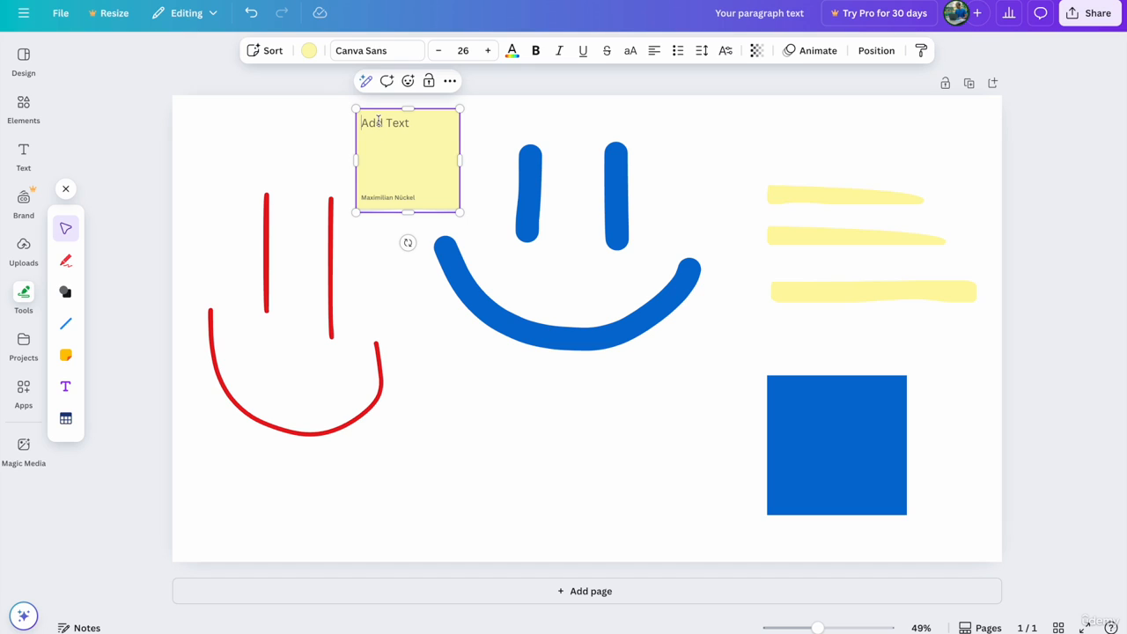
text(Hello, this is the Can)
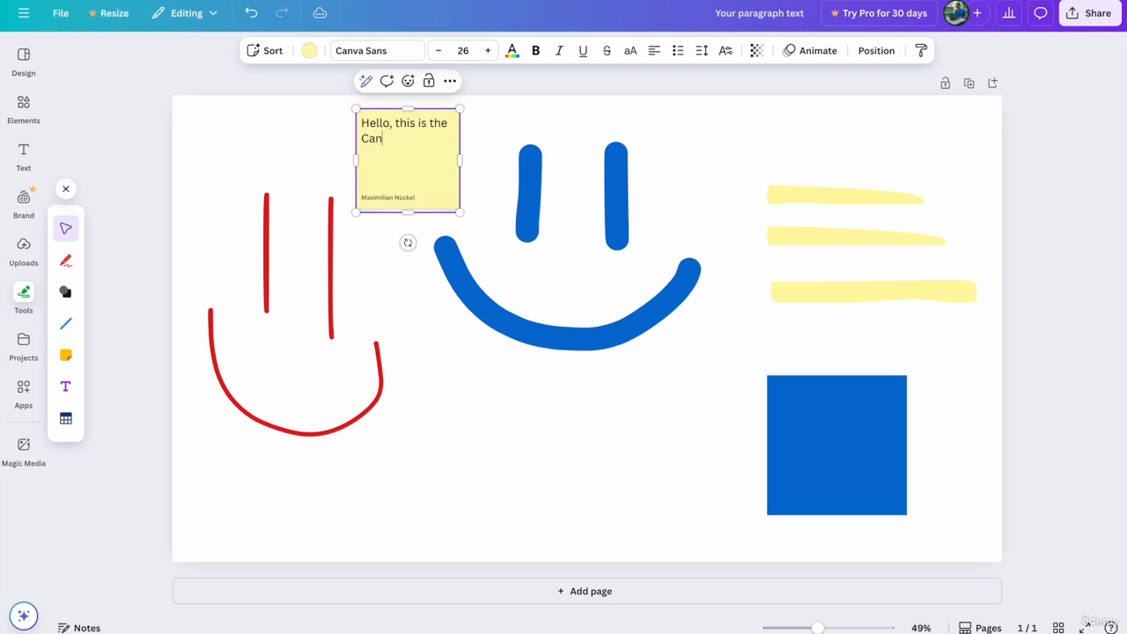
text(va Course. I hope you l)
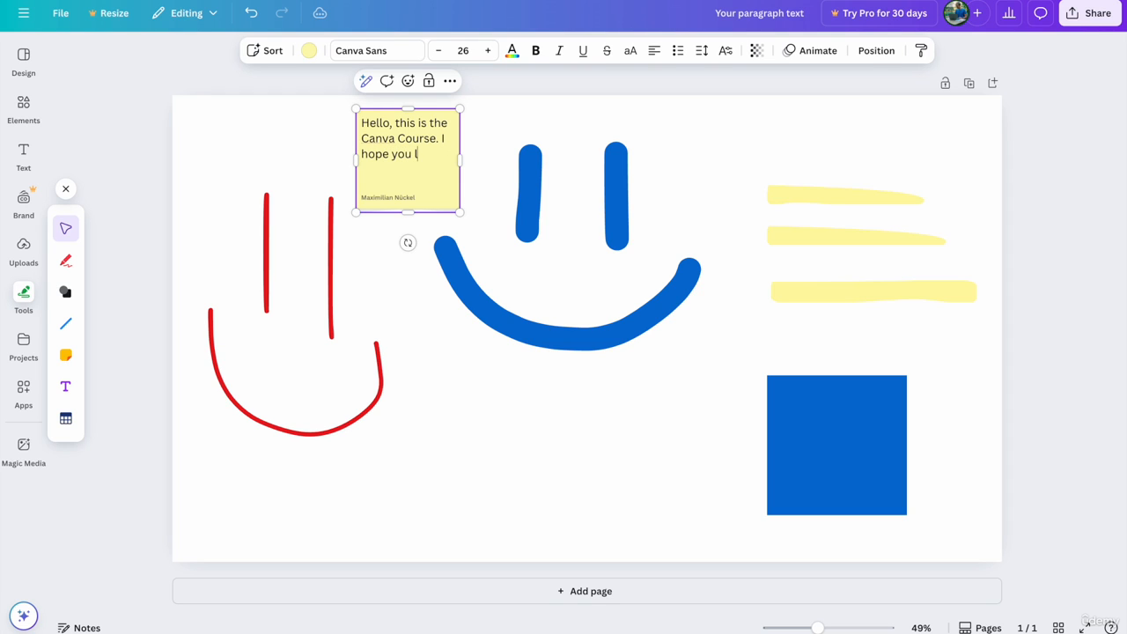
text(ike it. :))
click(278, 124)
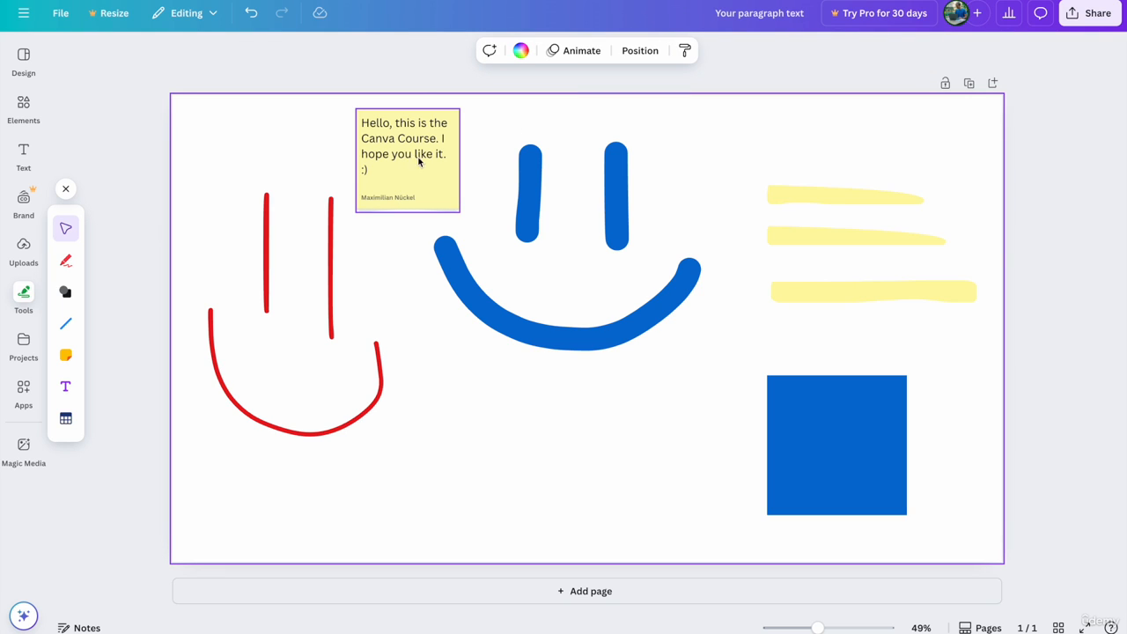
- Add a text box with the default placeholder text at the middle of the page
click(387, 154)
click(255, 148)
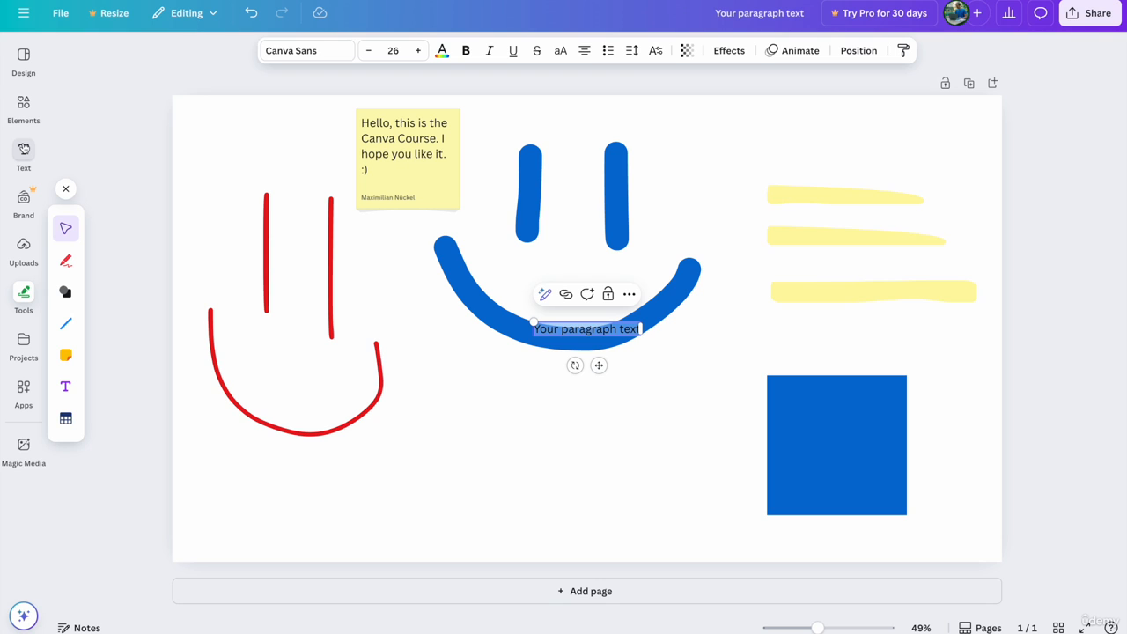
- Add a table with three columns and four rows, place it below the blue smiley and reduce its first row's height
click(65, 418)
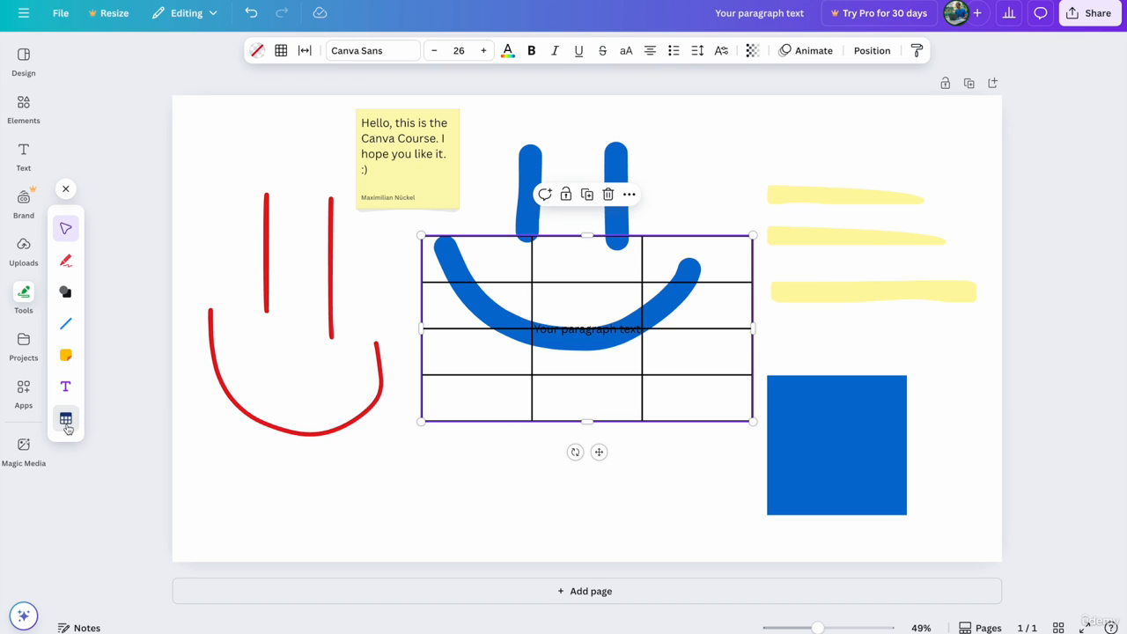
drag(518, 353, 513, 460)
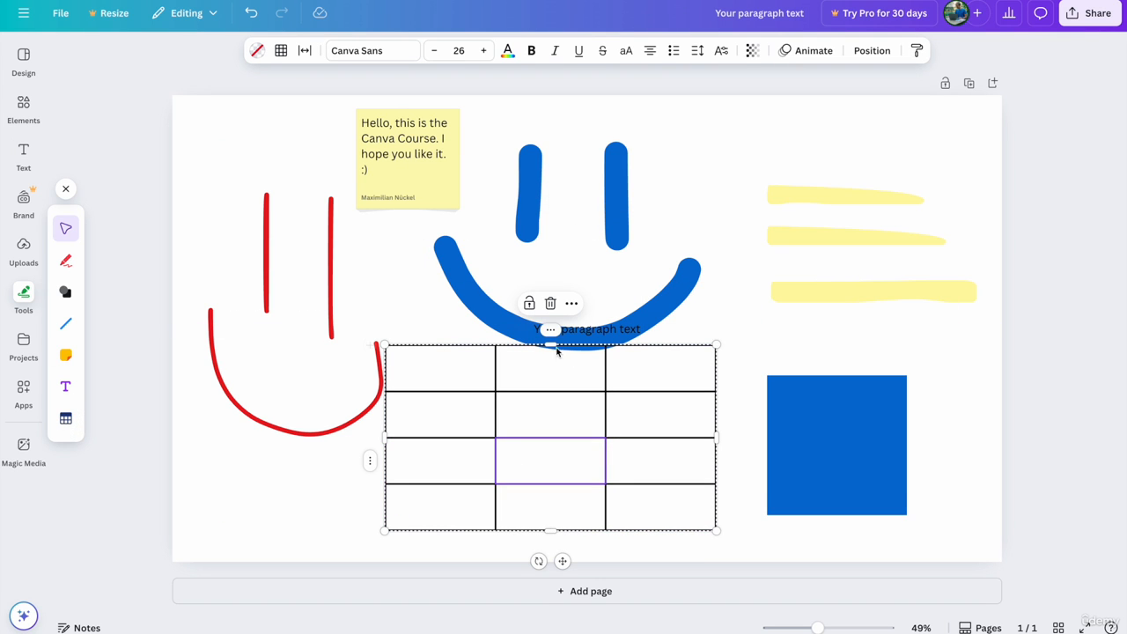
drag(556, 350, 555, 364)
- Select the middle cell of the table's first row and open the table's border options
click(562, 385)
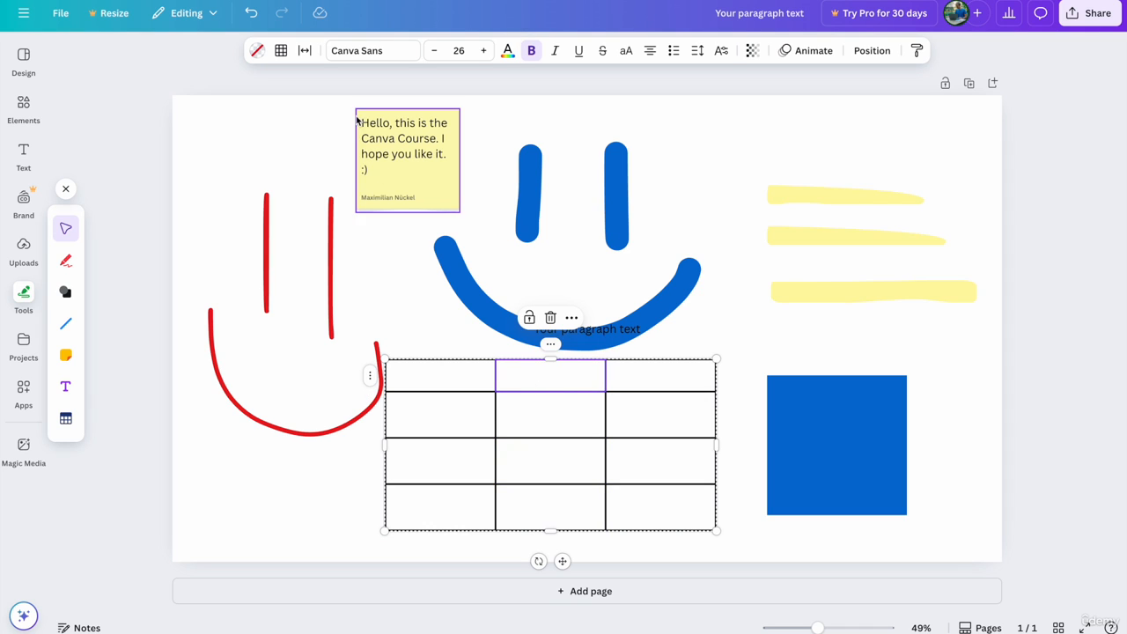
click(281, 51)
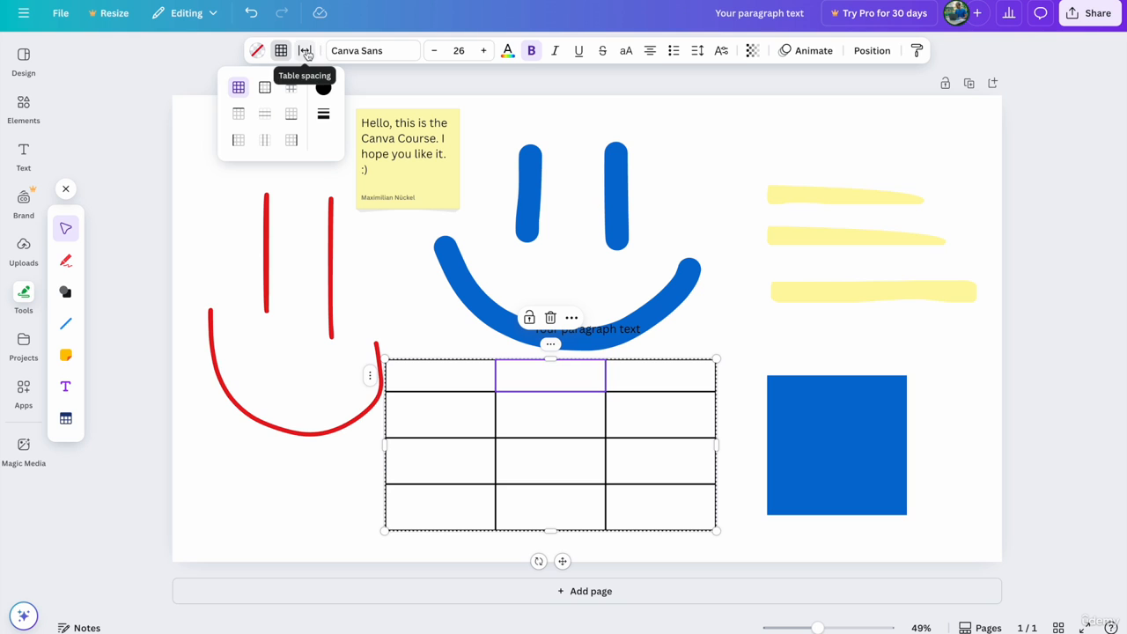
- Switch to drawing with the blue pen and set its weight to 10
click(66, 261)
scroll(489, 370, up, 8)
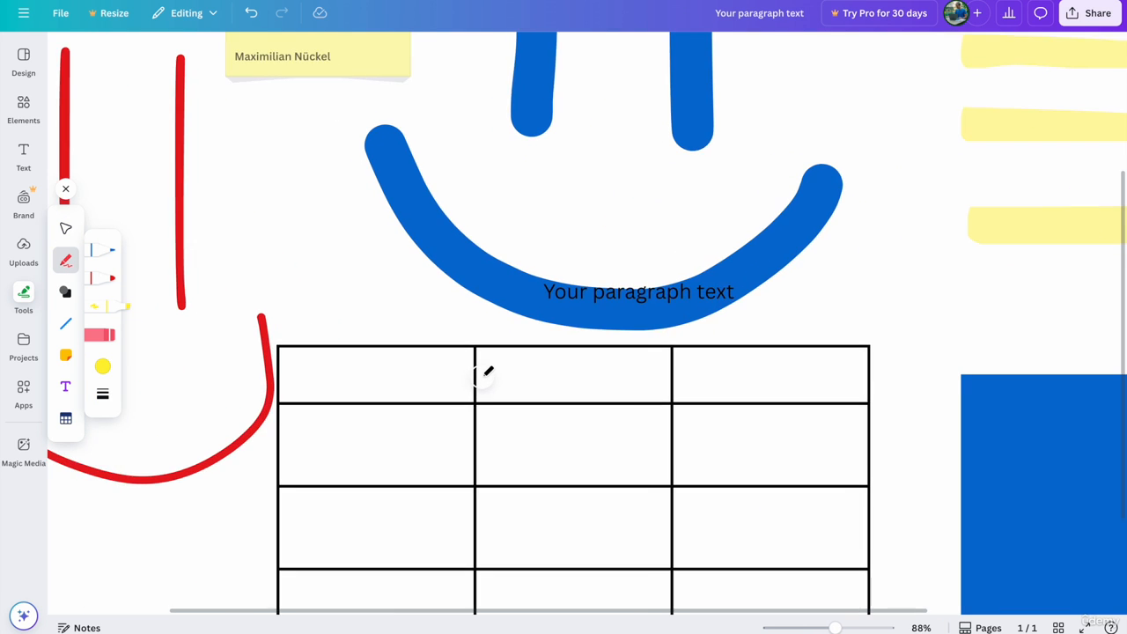
scroll(489, 371, down, 1)
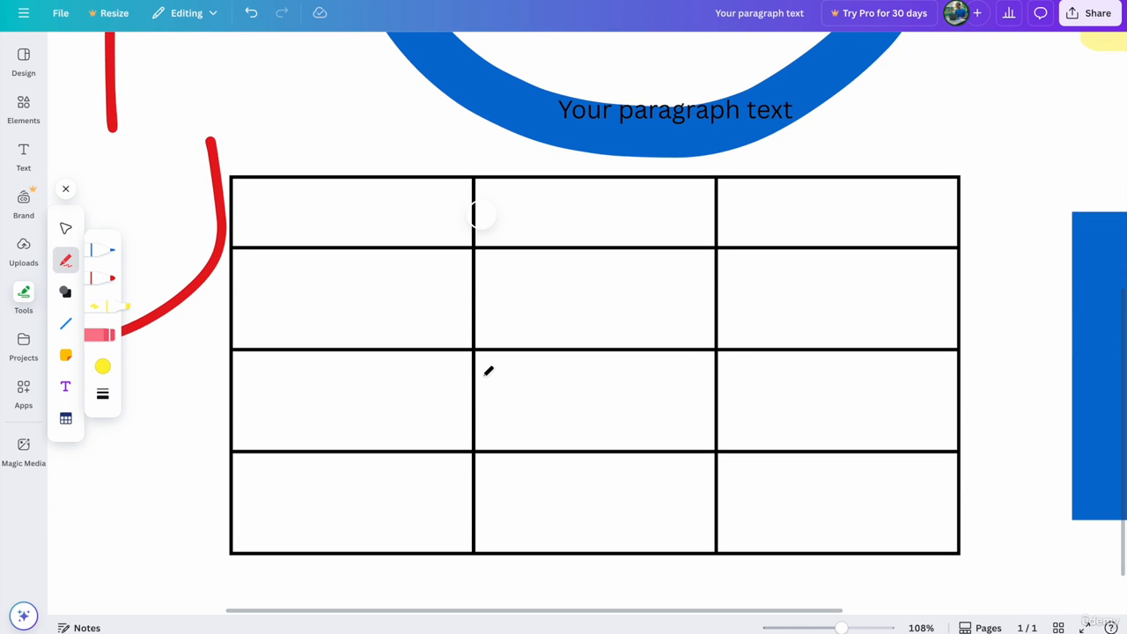
scroll(489, 371, down, 5)
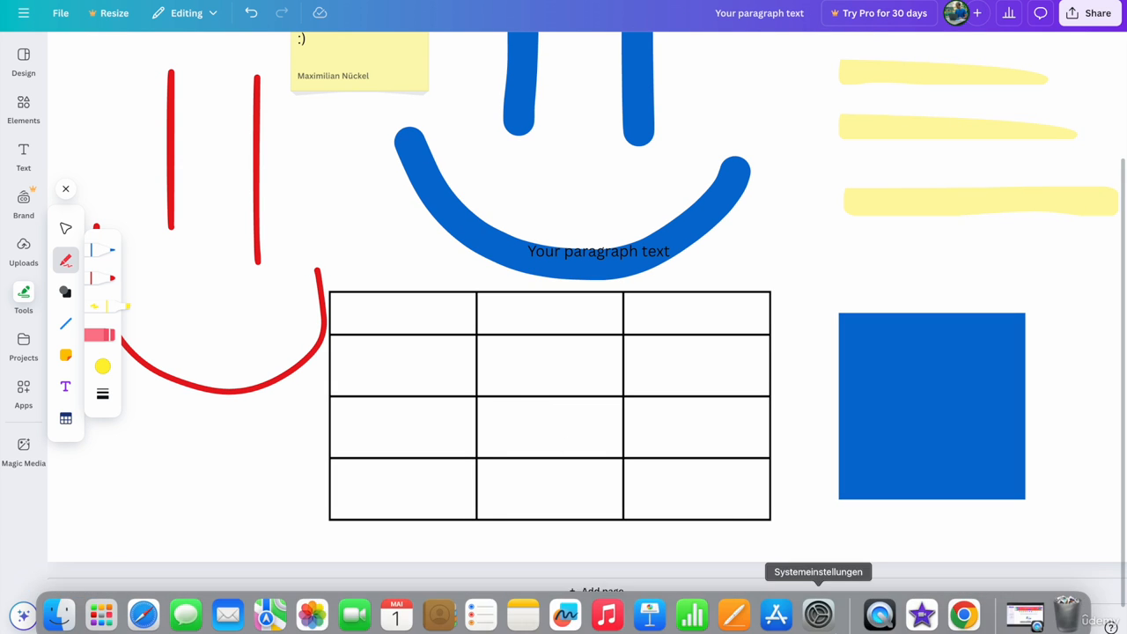
mouse_move(834, 627)
mouse_down()
mouse_move(794, 627)
mouse_move(833, 627)
mouse_up()
scroll(516, 395, down, 1)
scroll(503, 390, up, 4)
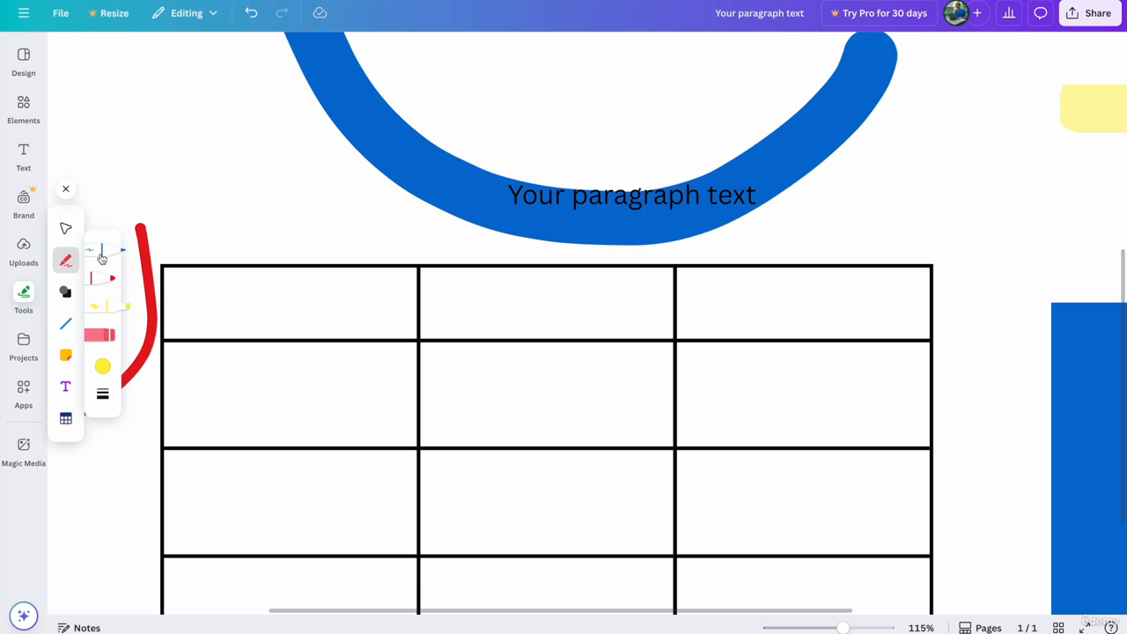
click(99, 256)
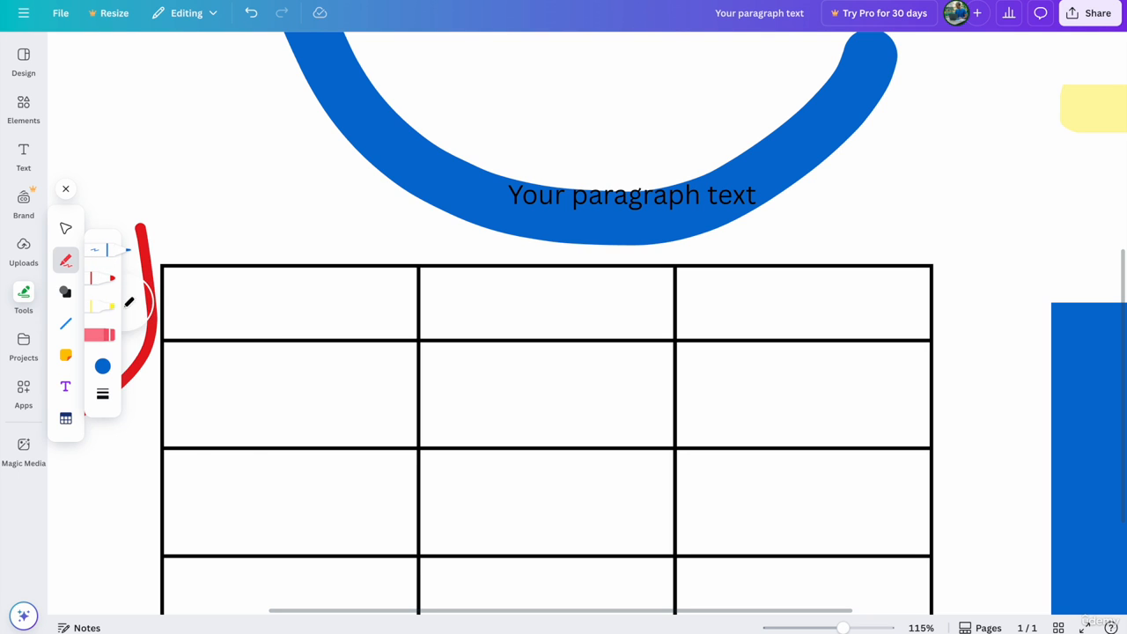
click(108, 371)
click(102, 393)
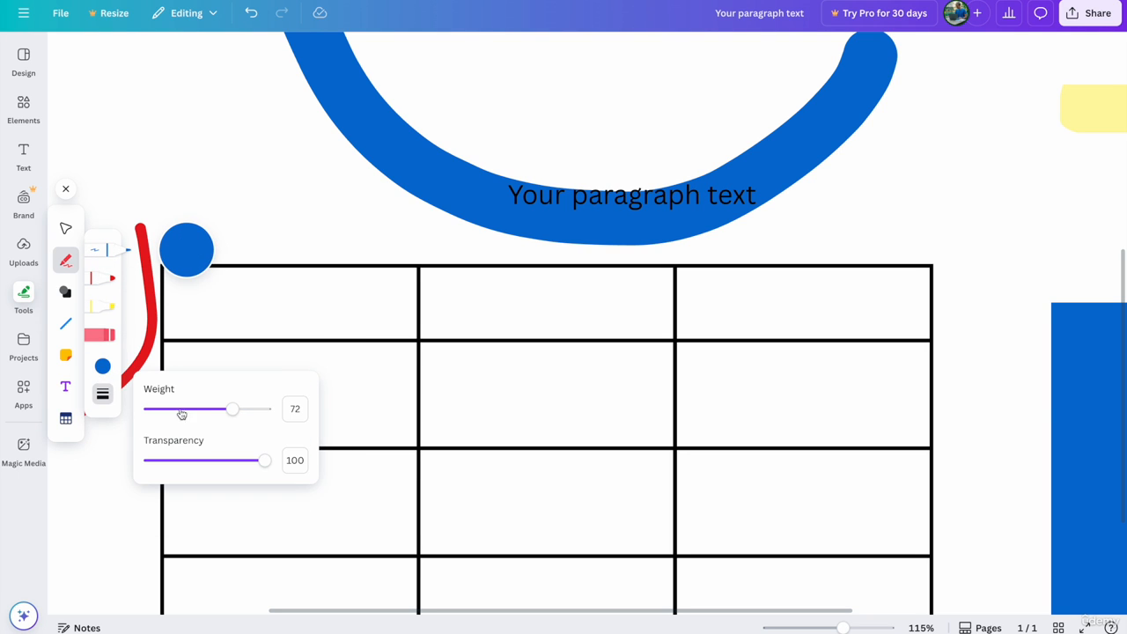
drag(181, 410, 159, 409)
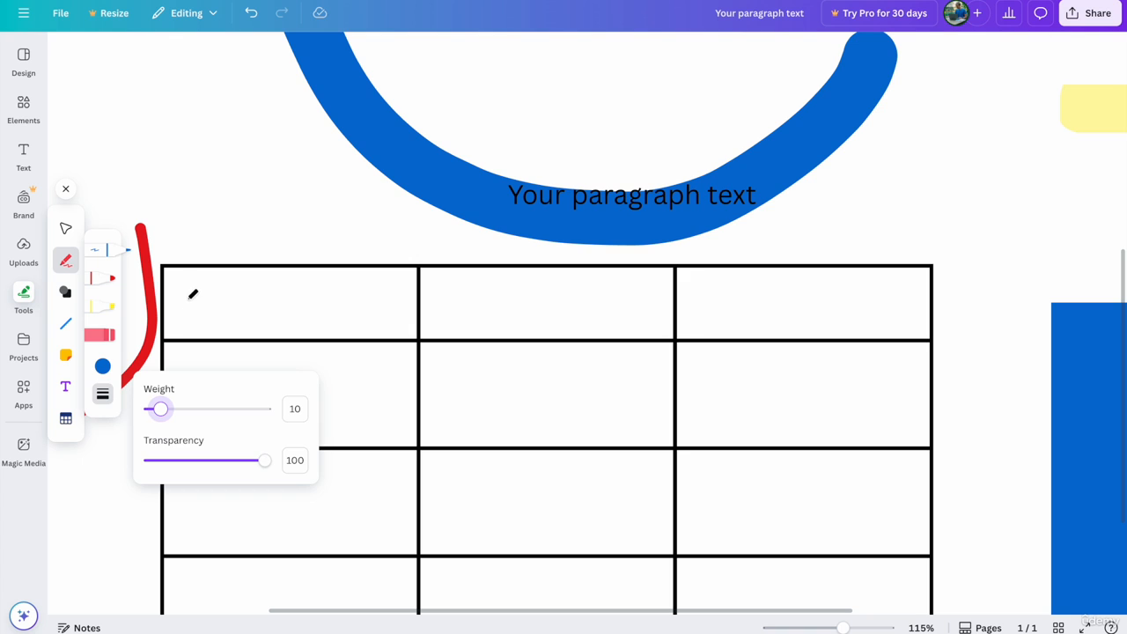
- Write "Table 1" by hand in the table's first cell with the blue pen
mouse_move(186, 292)
mouse_down()
mouse_move(222, 294)
mouse_move(247, 311)
mouse_move(252, 288)
mouse_move(270, 323)
mouse_up()
mouse_move(272, 283)
mouse_down()
mouse_move(298, 299)
mouse_move(264, 312)
mouse_move(292, 307)
mouse_move(304, 283)
mouse_move(307, 318)
mouse_move(329, 309)
mouse_move(318, 307)
mouse_move(334, 331)
mouse_move(366, 320)
mouse_move(383, 288)
mouse_move(391, 343)
mouse_up()
- Draw a short blue pen mark in each of the three cells of the table's second row
scroll(475, 276, down, 5)
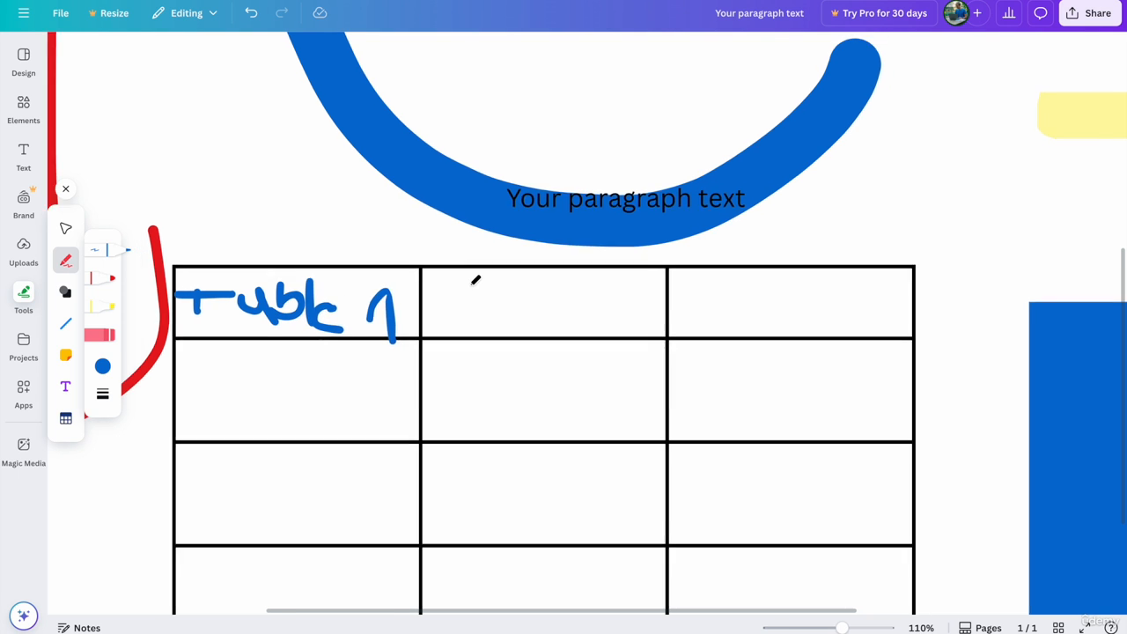
drag(331, 388, 363, 363)
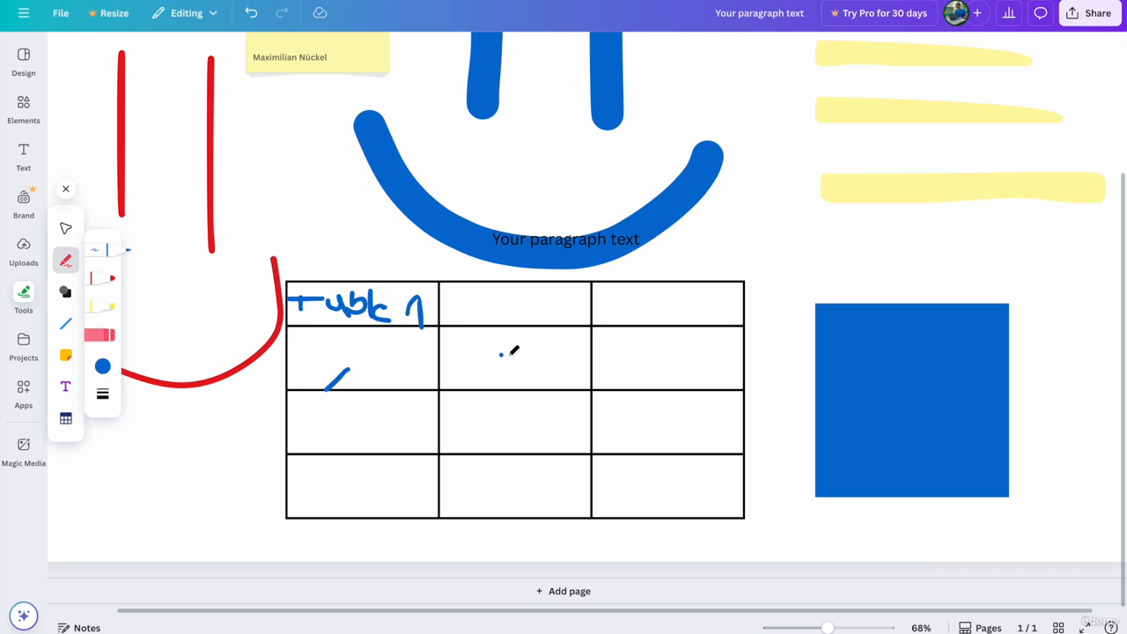
drag(512, 354, 516, 348)
mouse_move(657, 381)
mouse_down()
mouse_move(692, 368)
mouse_move(656, 375)
mouse_up()
scroll(484, 277, down, 4)
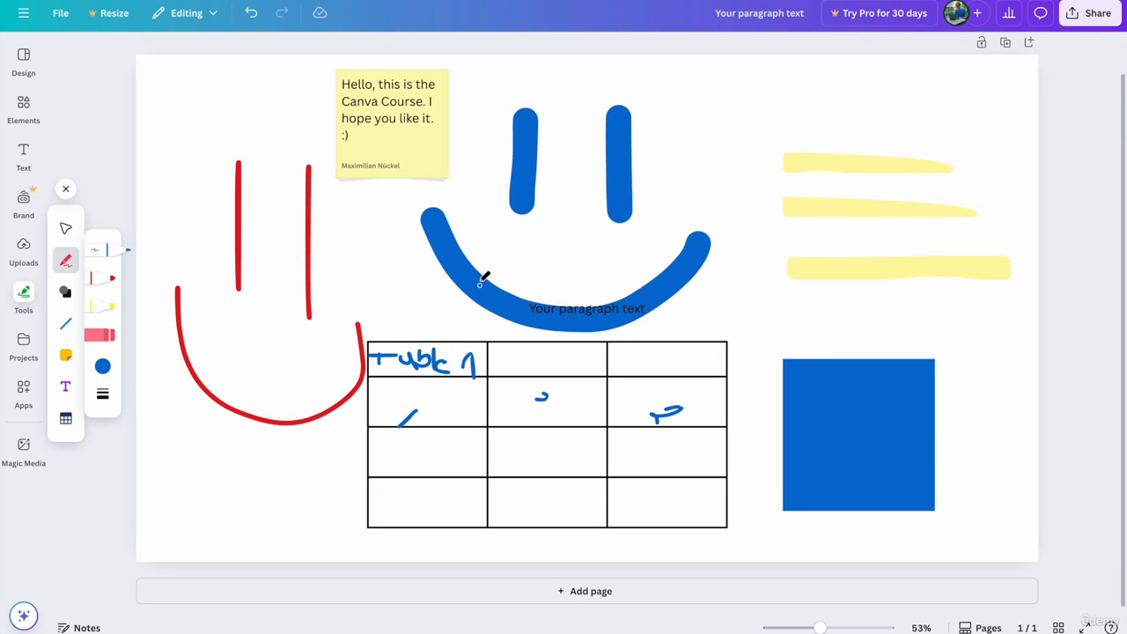